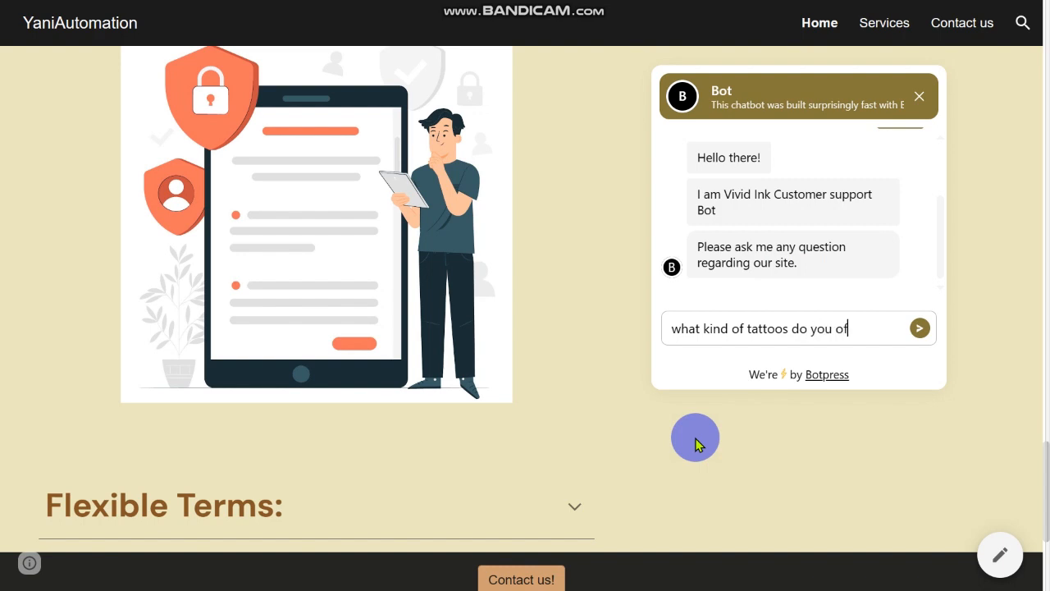
Step: Send "what kind of tattoos do you offer" to the website's chatbot and scroll through its reply
{"action": "key", "text": "Return"}
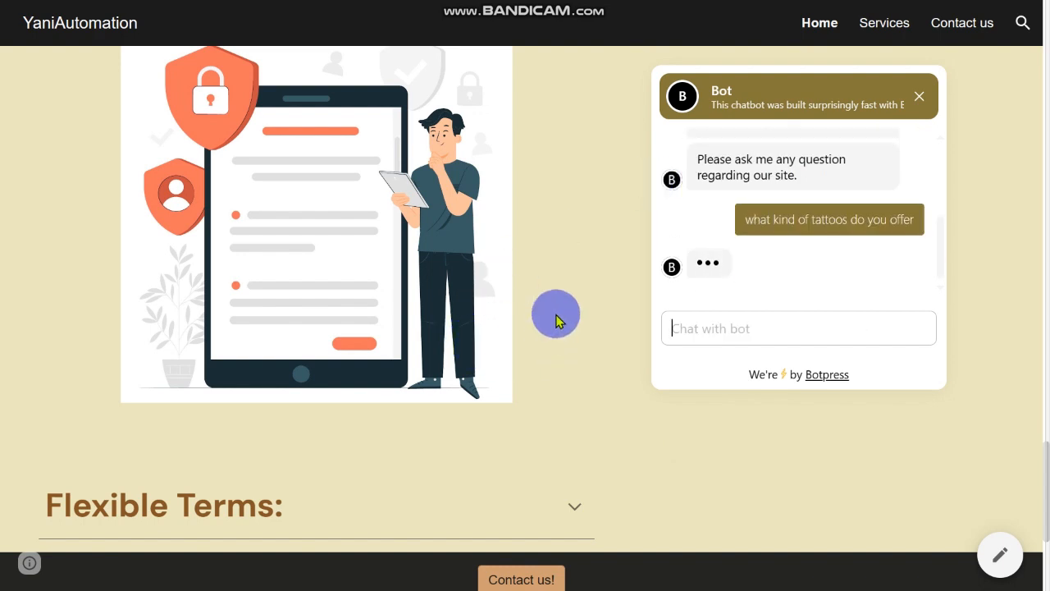
{"action": "scroll", "coordinate": [554, 326], "scroll_direction": "up", "scroll_amount": 1}
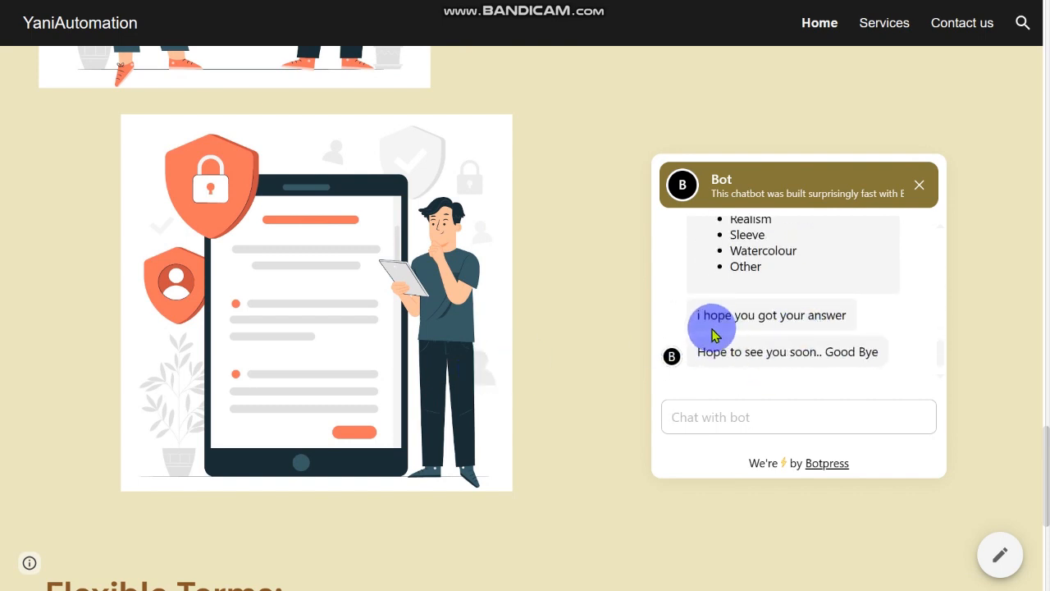
{"action": "scroll", "coordinate": [829, 336], "scroll_direction": "up", "scroll_amount": 3}
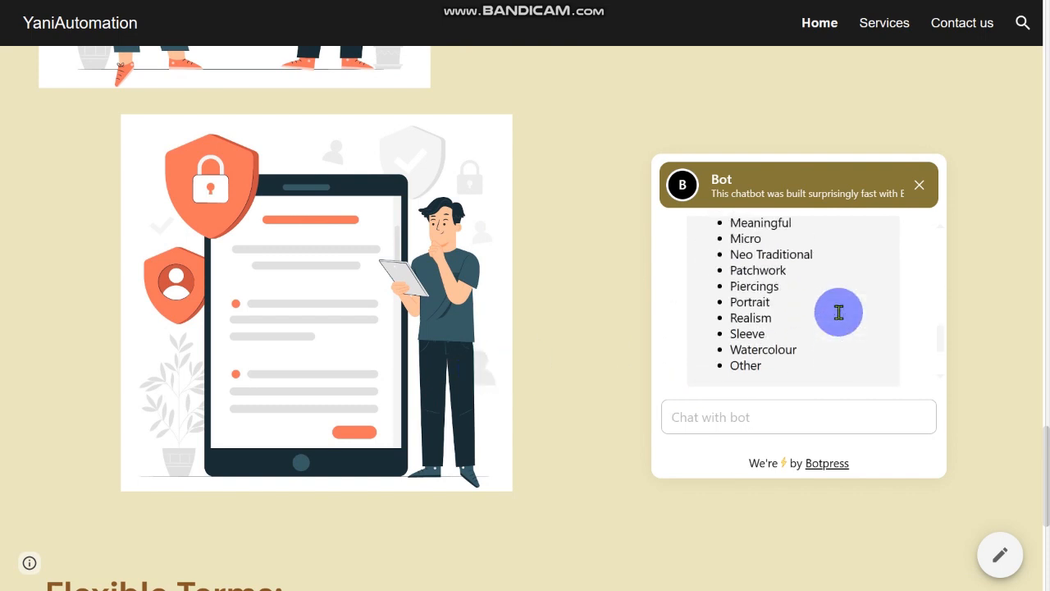
{"action": "scroll", "coordinate": [774, 273], "scroll_direction": "up", "scroll_amount": 3}
{"action": "scroll", "coordinate": [774, 273], "scroll_direction": "down", "scroll_amount": 3}
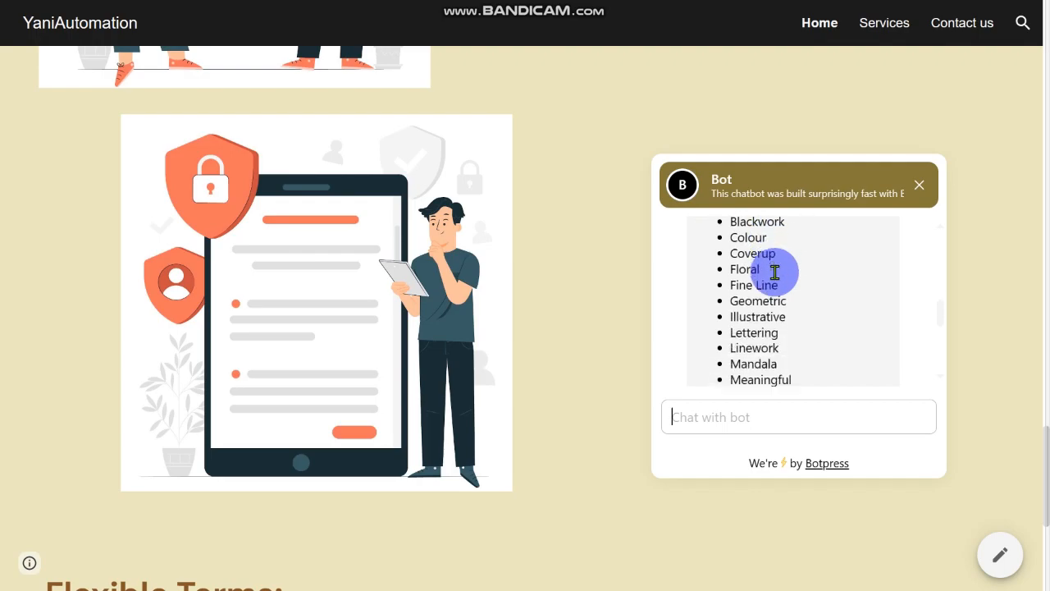
{"action": "scroll", "coordinate": [774, 273], "scroll_direction": "down", "scroll_amount": 3}
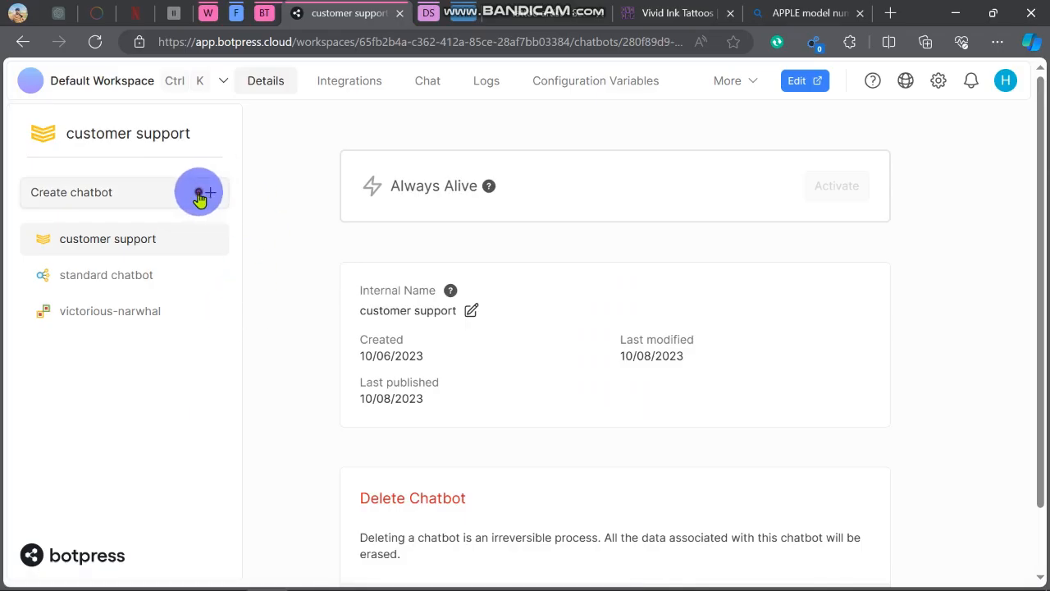
Step: Create a new chatbot, open it in the Studio, and start it from the Start from Scratch template
{"action": "left_click", "coordinate": [200, 195]}
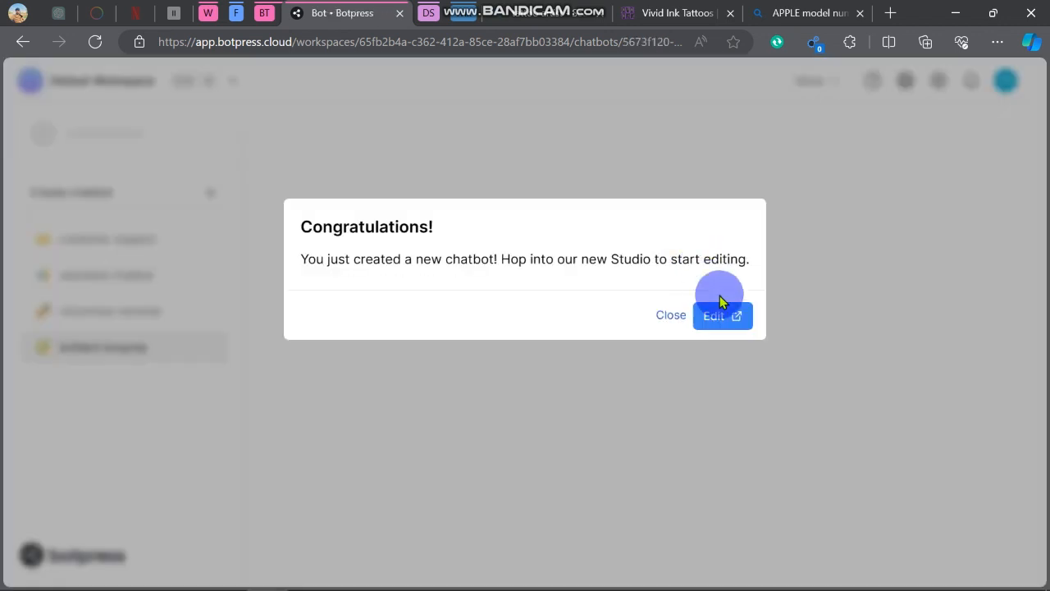
{"action": "left_click", "coordinate": [724, 320]}
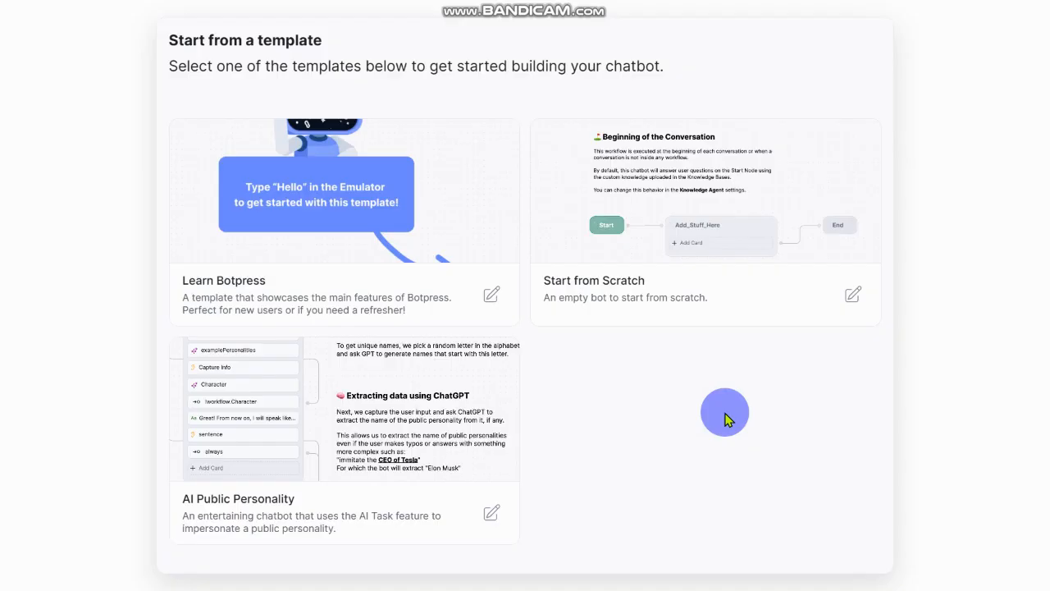
{"action": "left_click", "coordinate": [699, 261]}
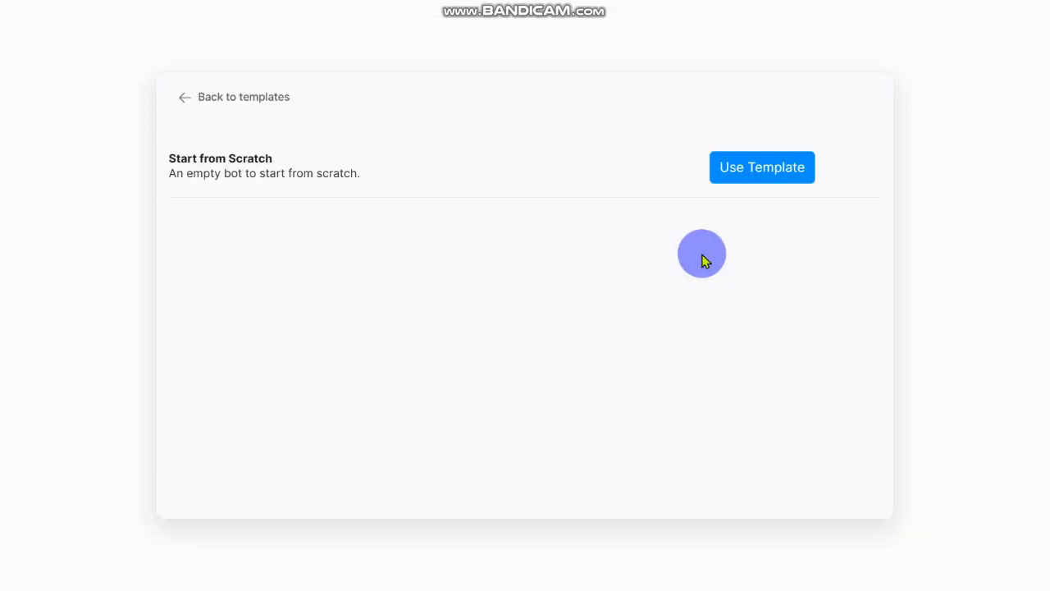
{"action": "left_click", "coordinate": [784, 169]}
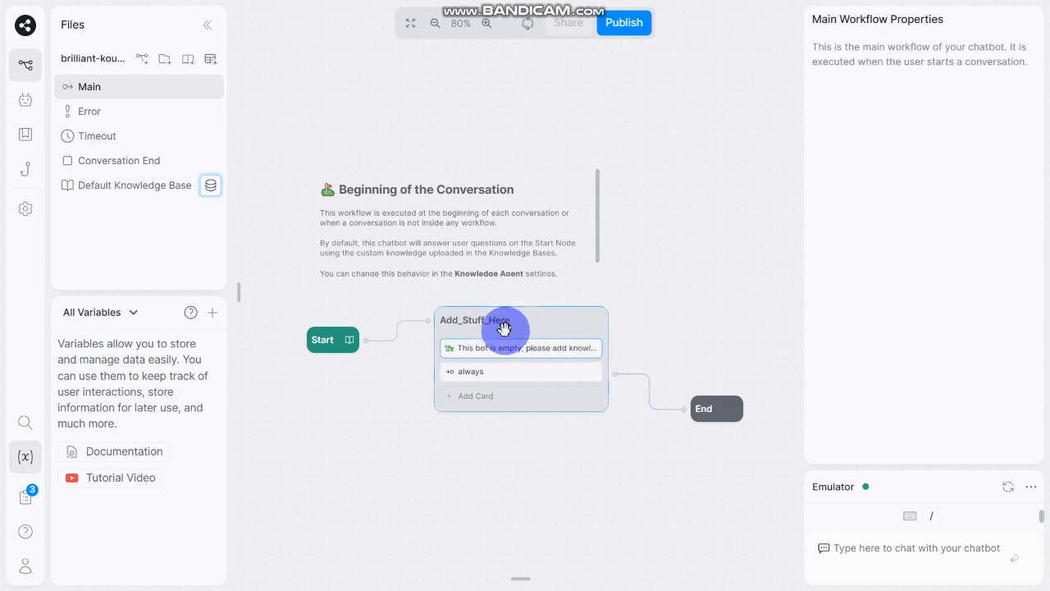
Step: Delete the Add_Stuff_Here node from the Main workflow
{"action": "left_click", "coordinate": [541, 326]}
{"action": "right_click", "coordinate": [542, 328]}
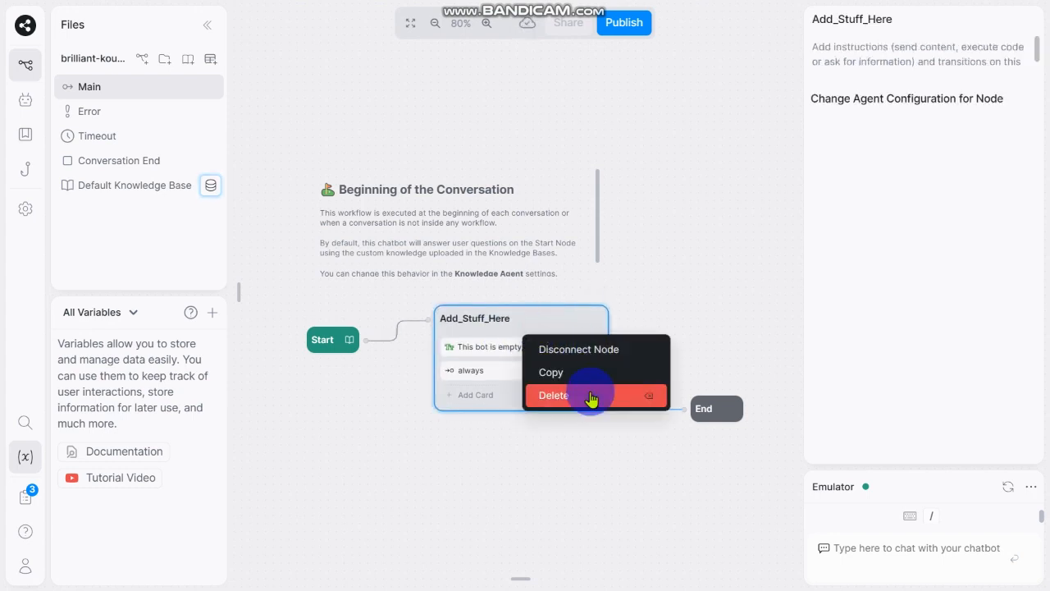
{"action": "left_click", "coordinate": [588, 396]}
{"action": "left_click", "coordinate": [599, 358]}
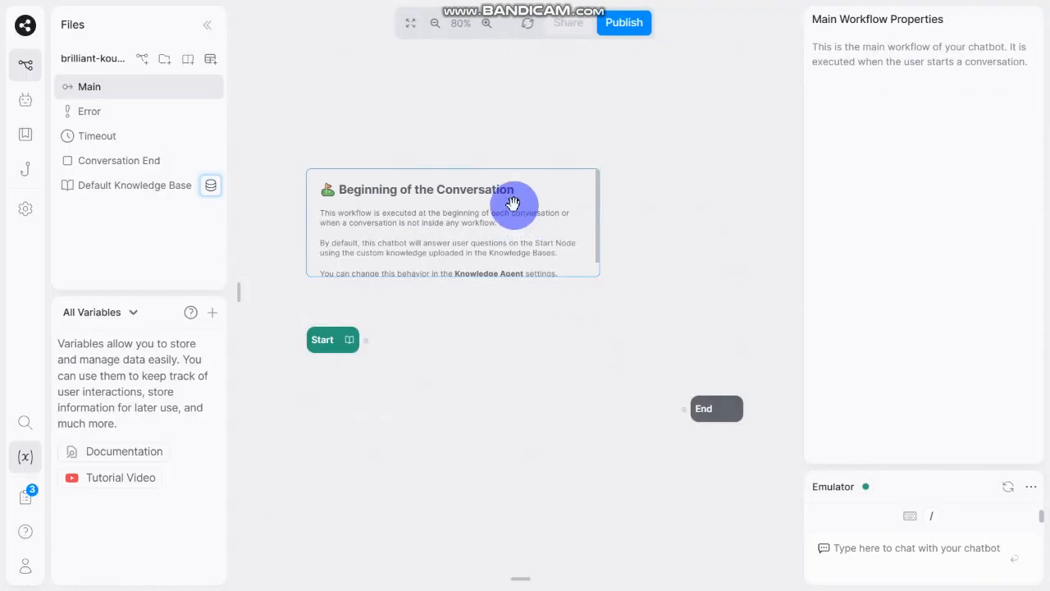
Step: Delete the "Beginning of the Conversation" comment from the canvas
{"action": "left_click", "coordinate": [510, 205]}
{"action": "right_click", "coordinate": [511, 205]}
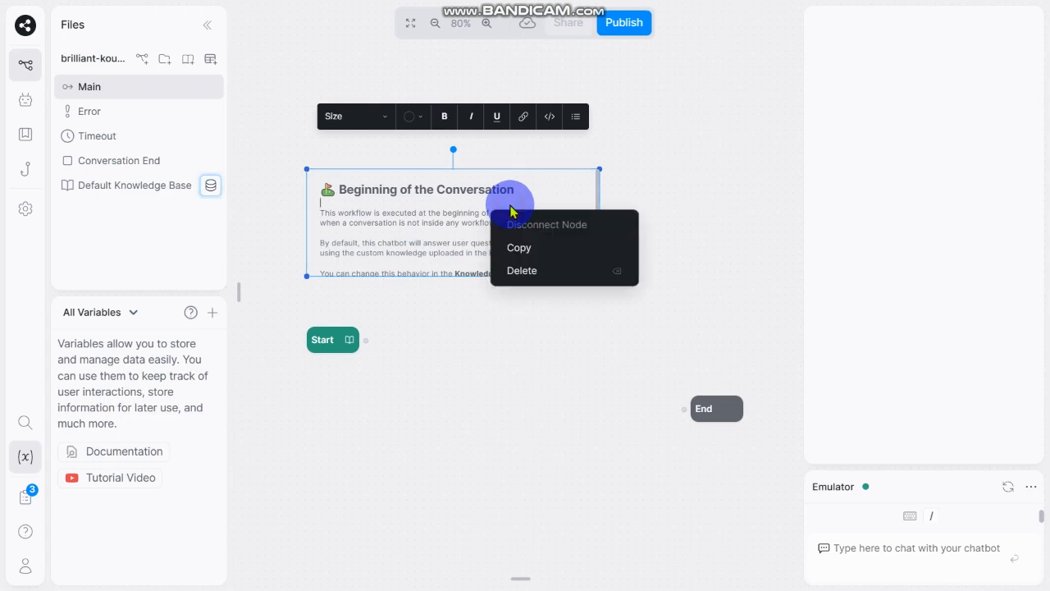
{"action": "left_click", "coordinate": [523, 272]}
Step: Move the Start node toward the upper left and add a new Standard node below it
{"action": "left_click_drag", "start_coordinate": [397, 408], "coordinate": [493, 361]}
{"action": "left_click_drag", "start_coordinate": [420, 292], "coordinate": [334, 196]}
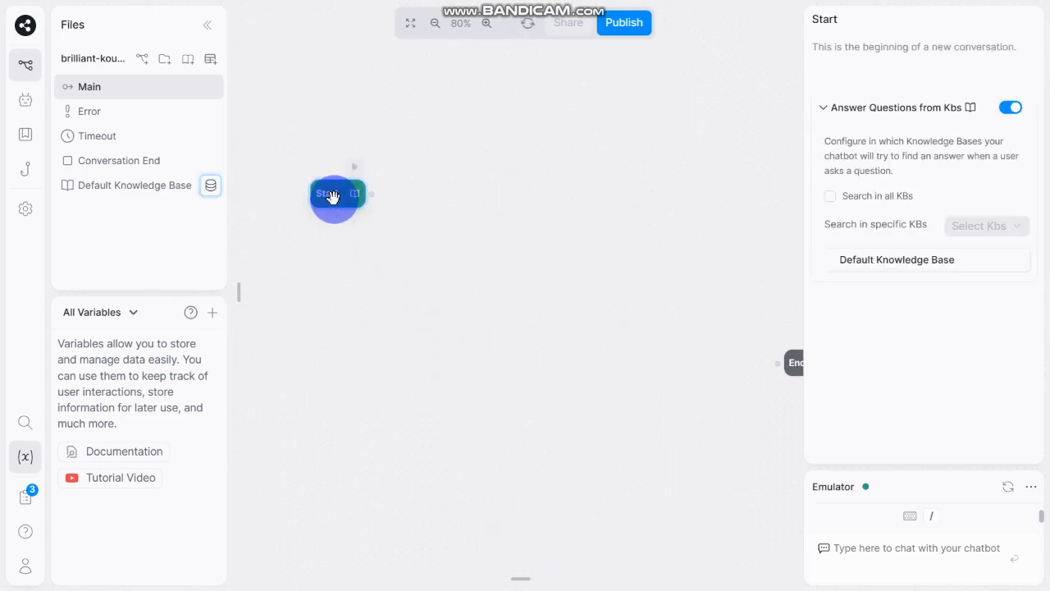
{"action": "scroll", "coordinate": [361, 201], "scroll_direction": "down", "scroll_amount": 3}
{"action": "left_click", "coordinate": [365, 246]}
{"action": "right_click", "coordinate": [380, 236]}
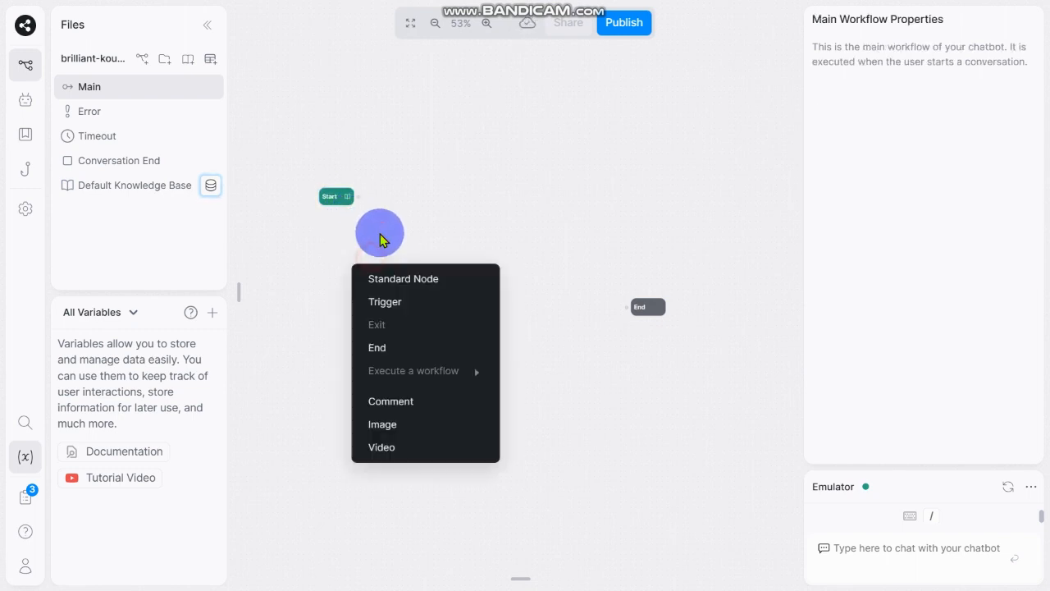
{"action": "left_click", "coordinate": [403, 277]}
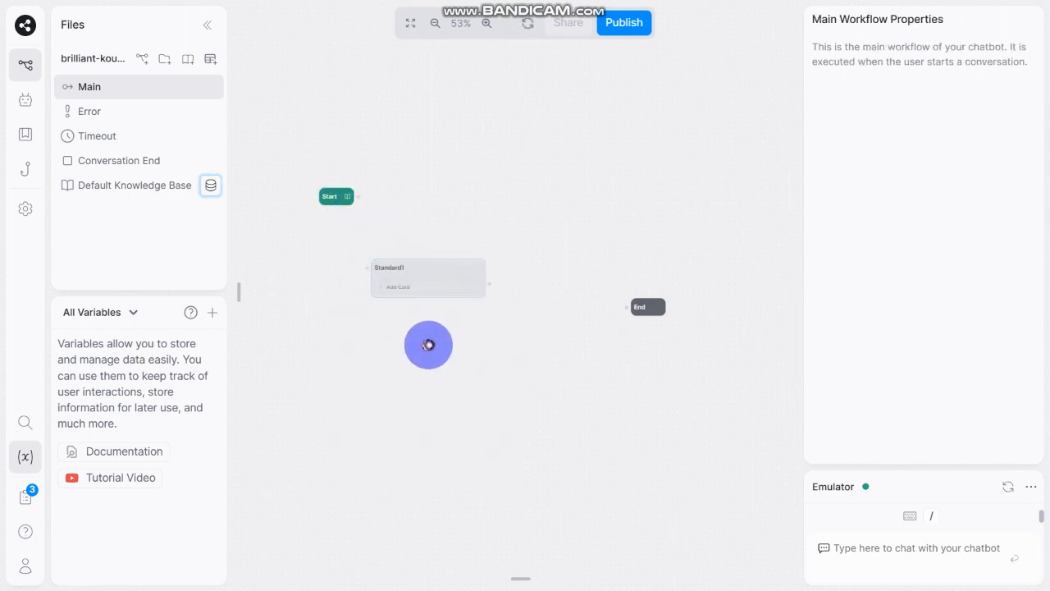
Step: Add a Text card to the Standard1 node with the message "Hello there!"
{"action": "scroll", "coordinate": [414, 297], "scroll_direction": "up", "scroll_amount": 5}
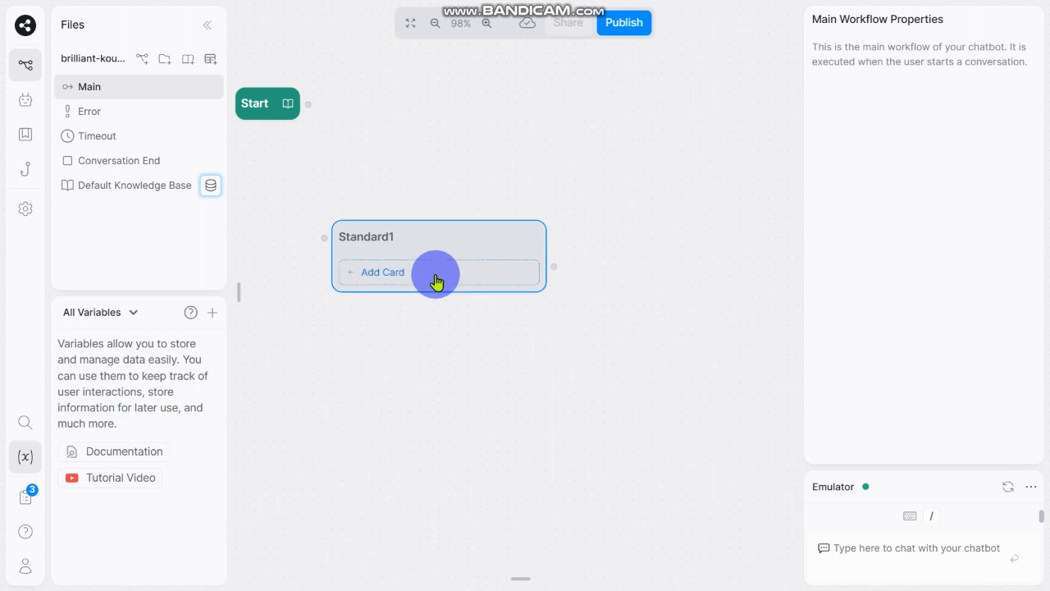
{"action": "left_click", "coordinate": [435, 280]}
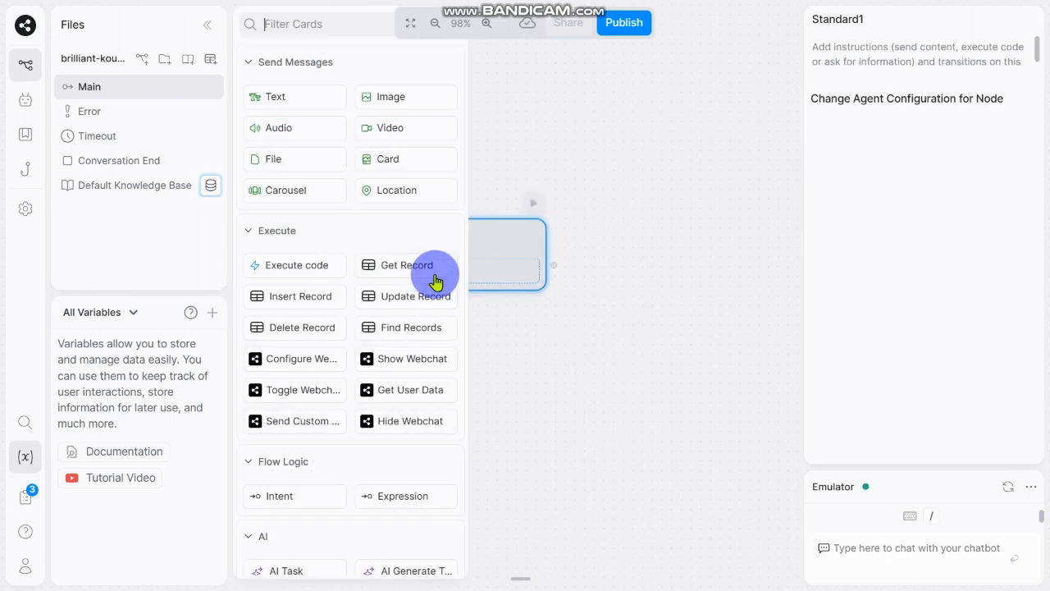
{"action": "left_click", "coordinate": [279, 98]}
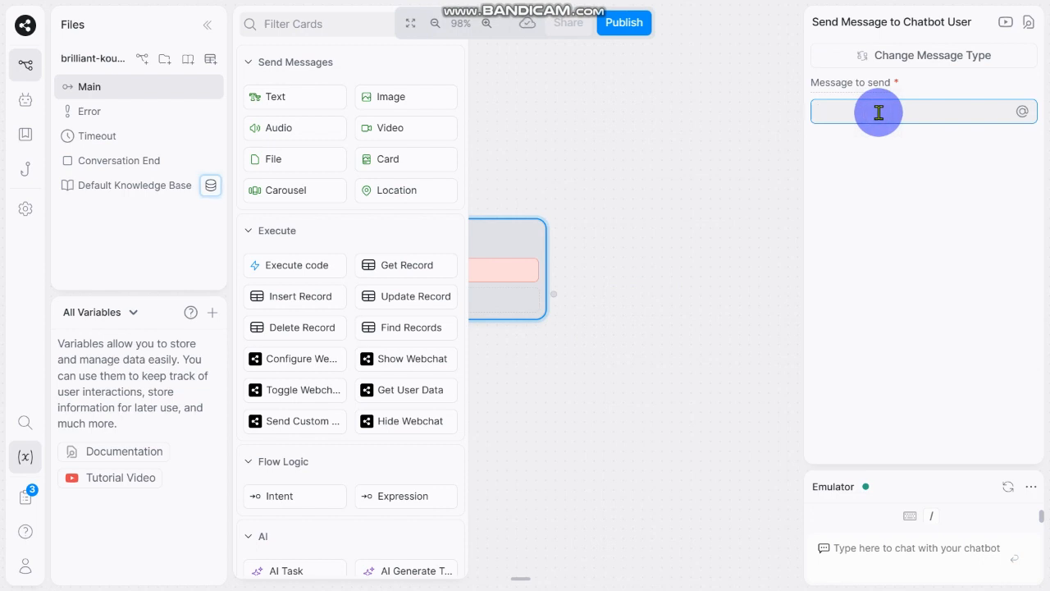
{"action": "type", "text": "Hello there!"}
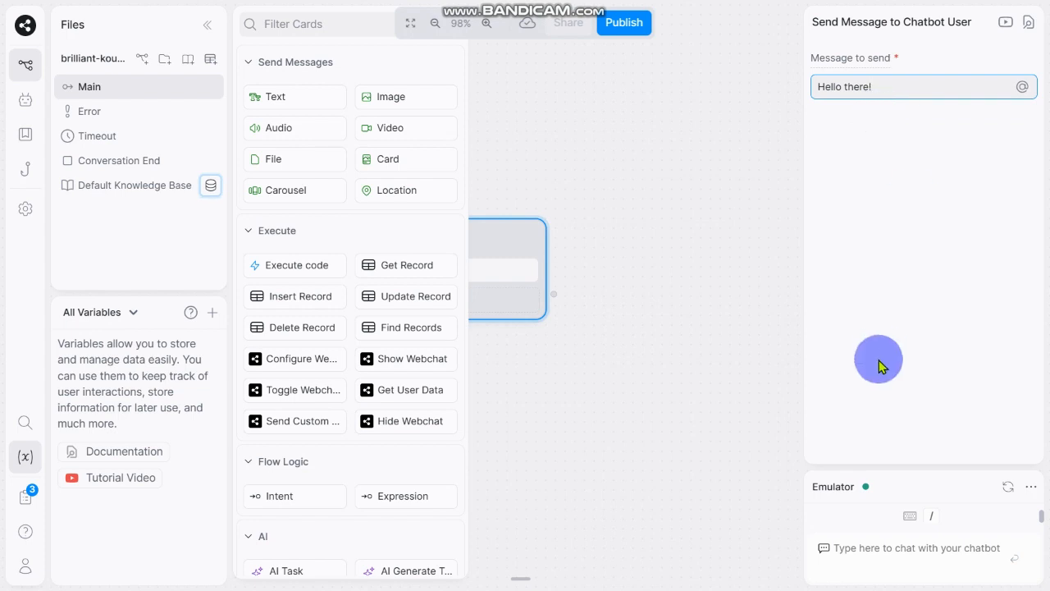
{"action": "left_click_drag", "start_coordinate": [546, 467], "coordinate": [696, 458]}
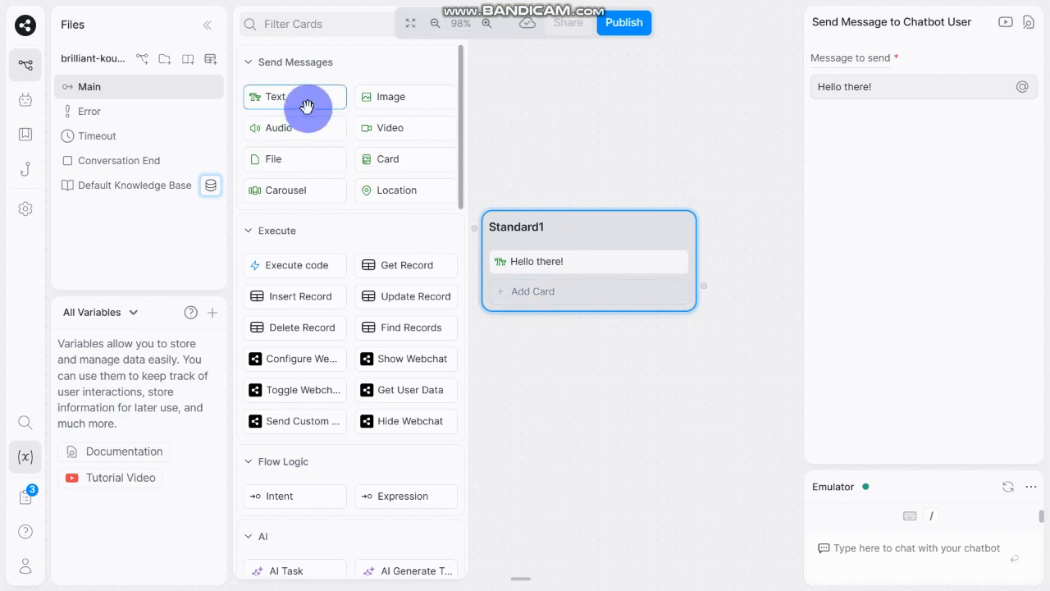
Step: Add a second Text card with the message "I am Vivid Ink Customer support Bot"
{"action": "left_click_drag", "start_coordinate": [307, 104], "coordinate": [569, 297]}
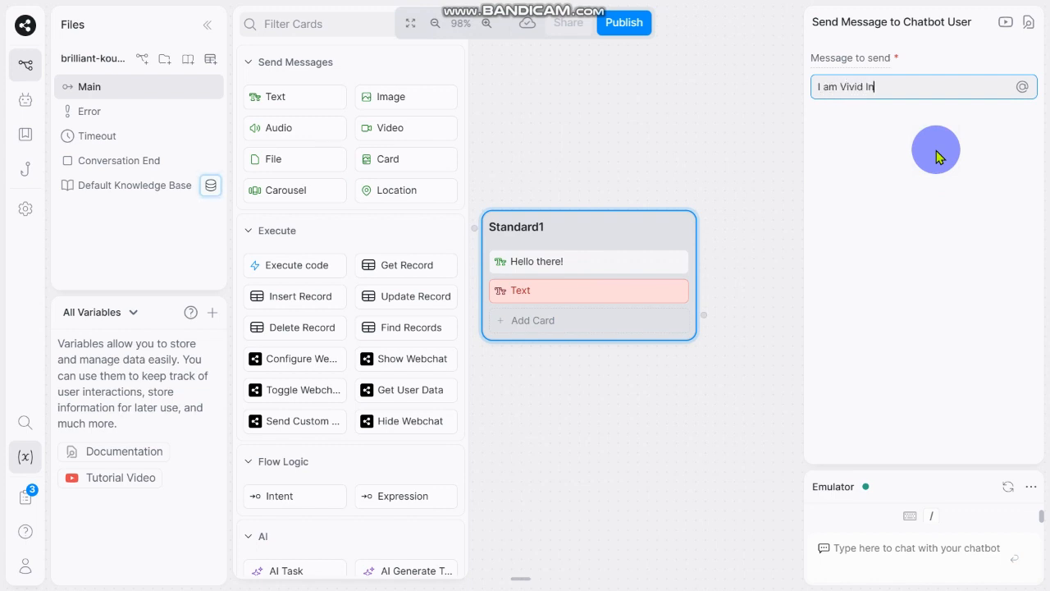
{"action": "type", "text": "Customer support Bot"}
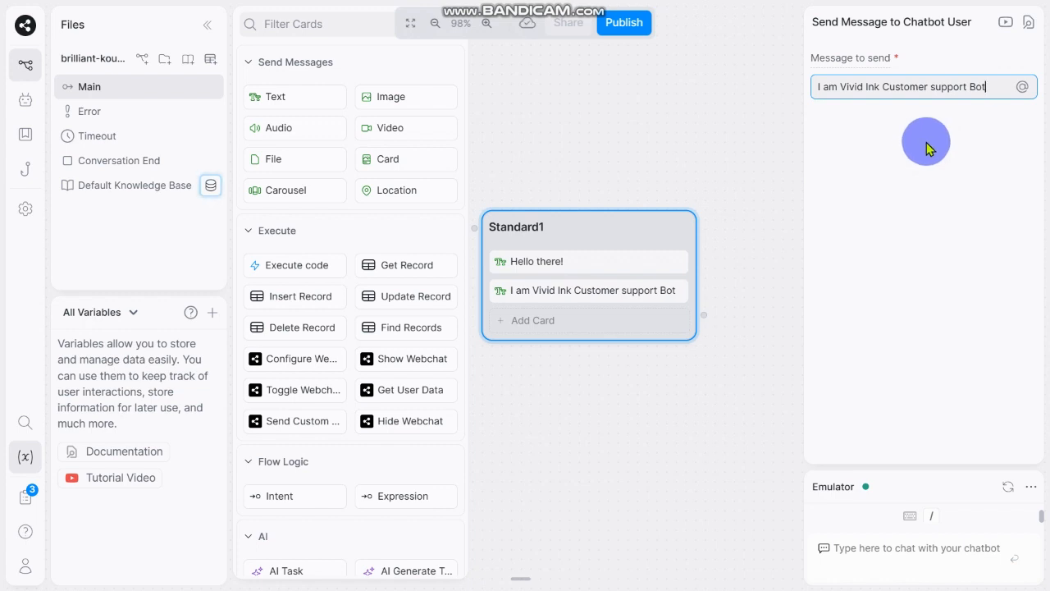
Step: Add a Raw Input capture card asking "Please ask me any question regarding our site."
{"action": "left_click", "coordinate": [566, 328]}
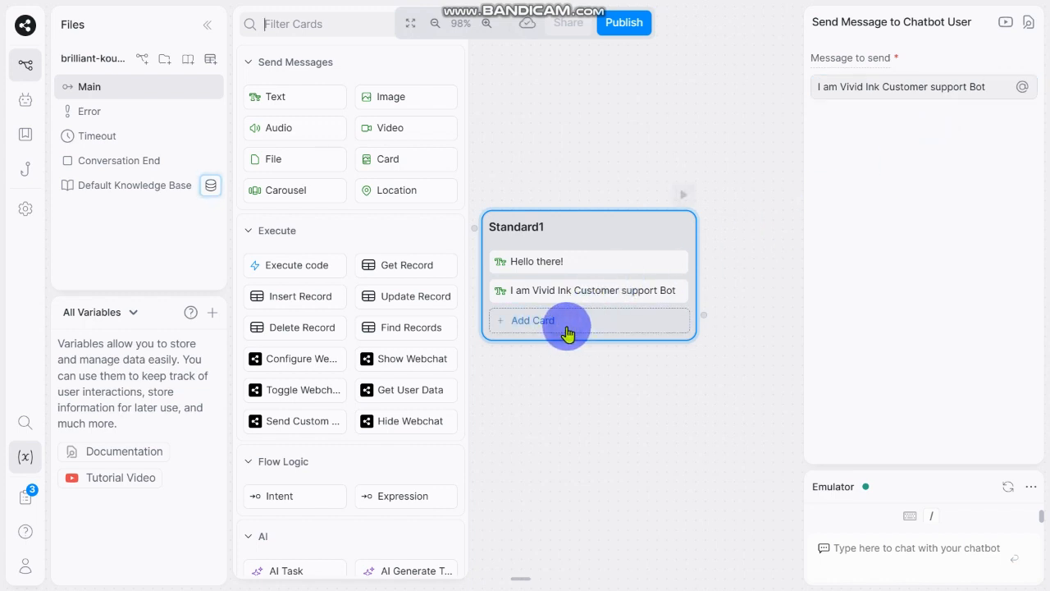
{"action": "scroll", "coordinate": [296, 304], "scroll_direction": "down", "scroll_amount": 3}
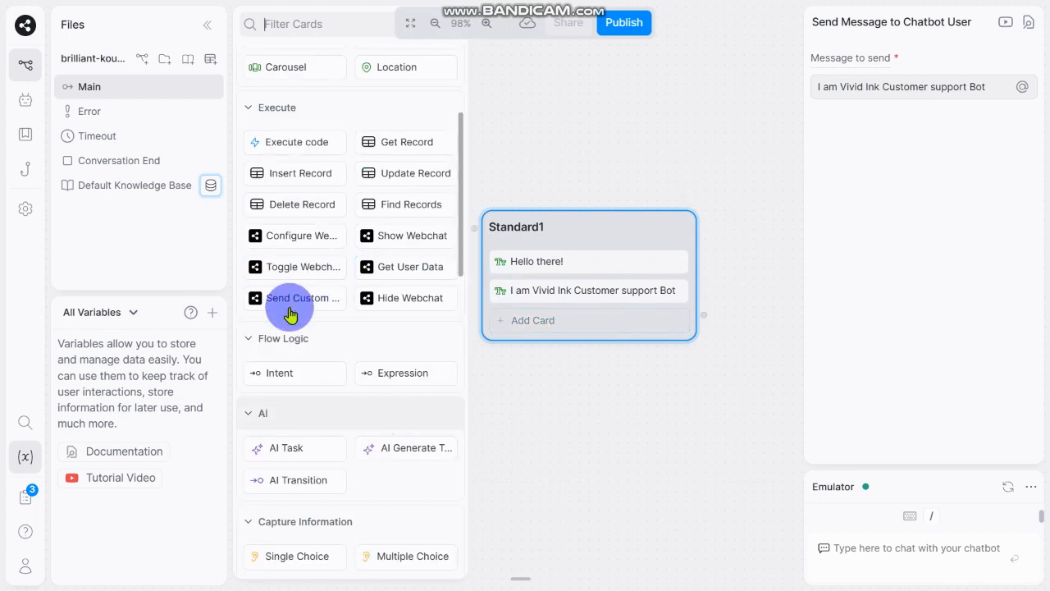
{"action": "scroll", "coordinate": [291, 314], "scroll_direction": "down", "scroll_amount": 5}
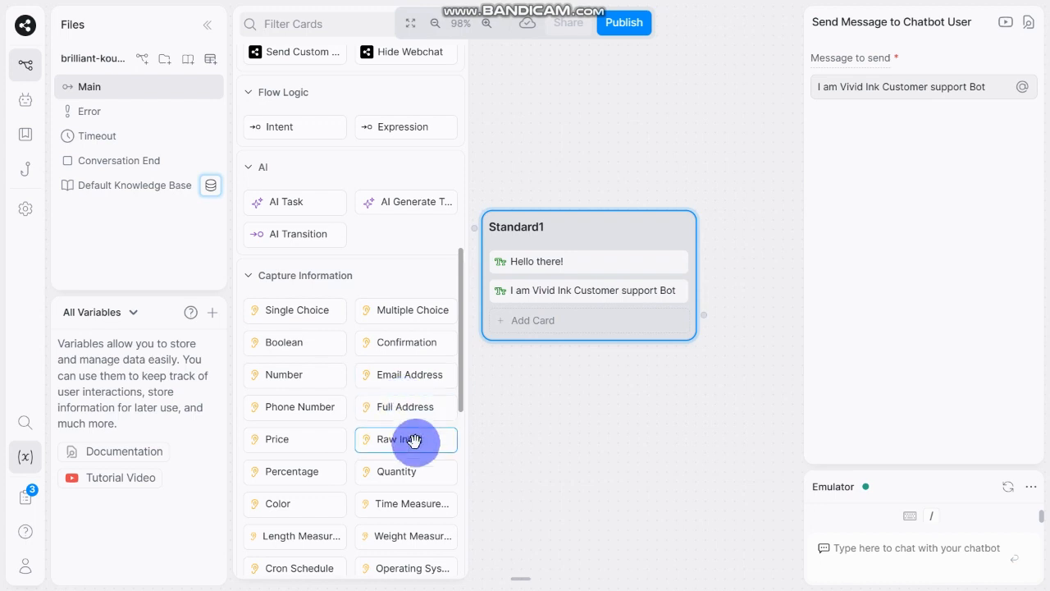
{"action": "left_click", "coordinate": [413, 439]}
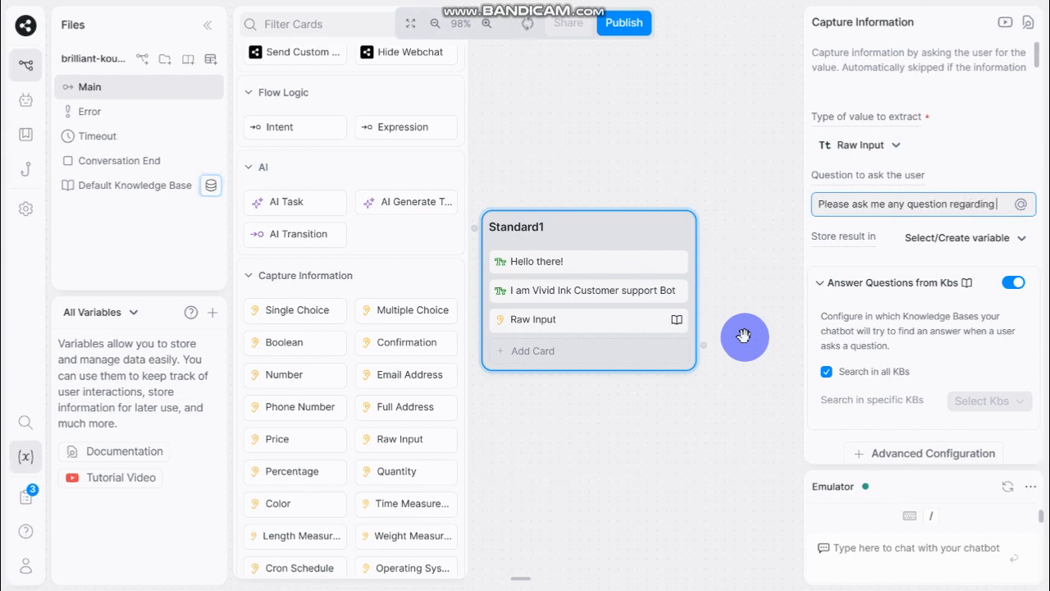
{"action": "type", "text": "regarding our site."}
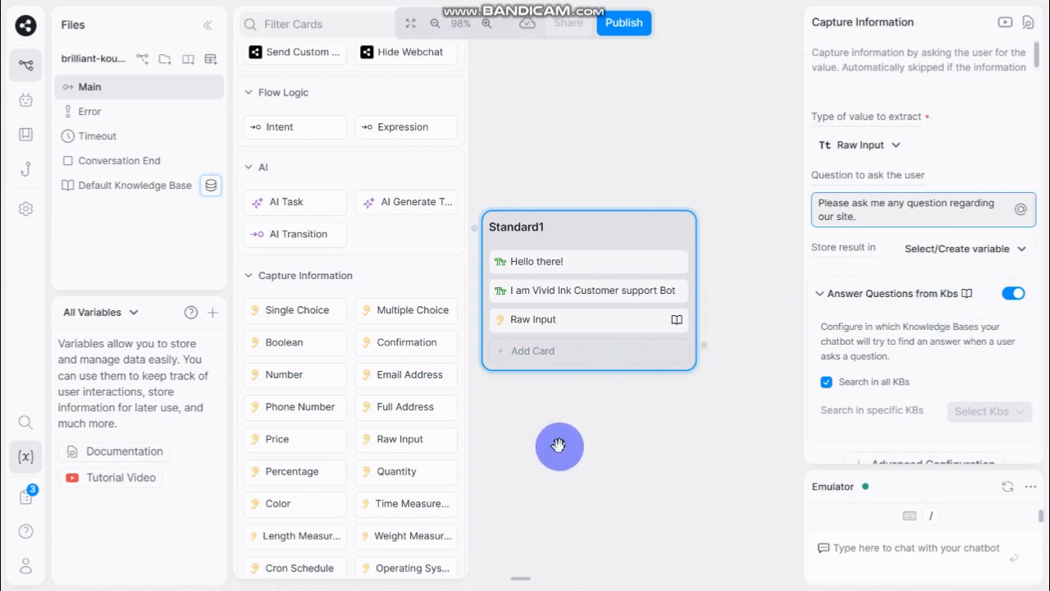
{"action": "left_click_drag", "start_coordinate": [558, 445], "coordinate": [600, 452]}
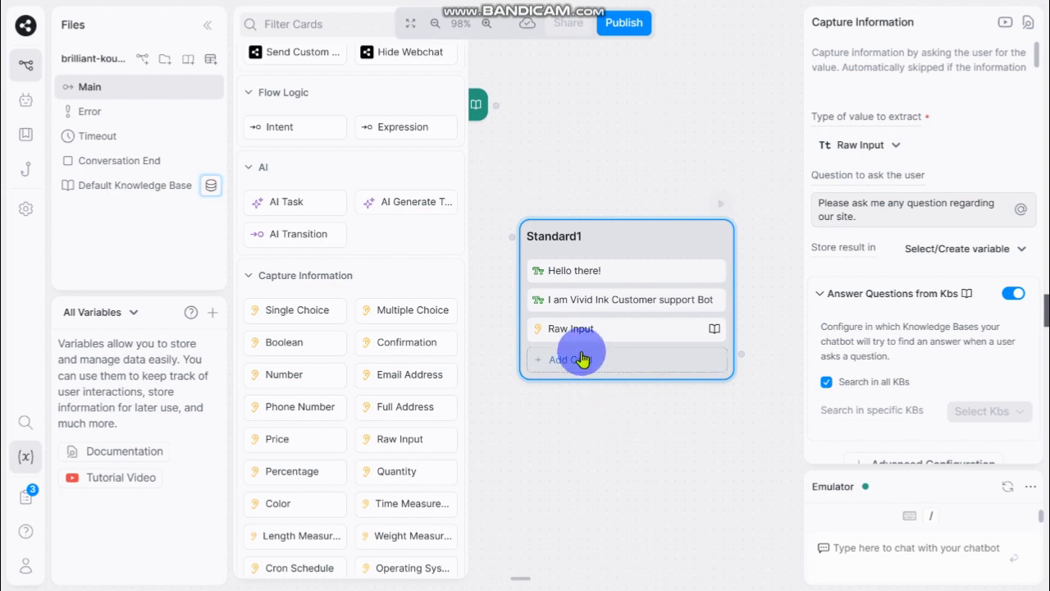
{"action": "left_click_drag", "start_coordinate": [661, 438], "coordinate": [618, 418]}
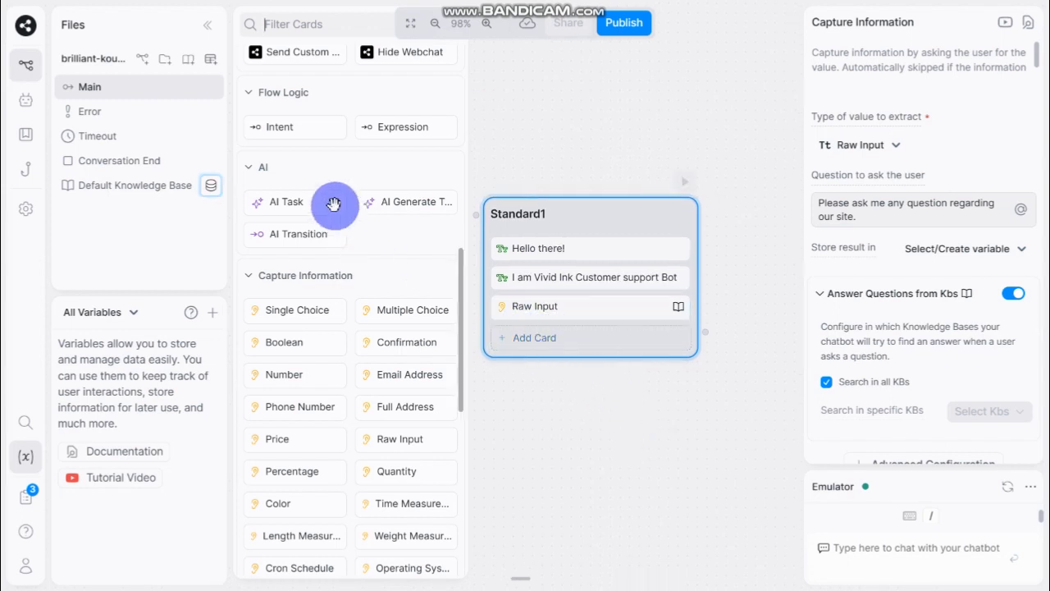
Step: Add an Expression transition card and set its label to the saved "turn KnowledgeAgent respond" entry
{"action": "left_click", "coordinate": [397, 130]}
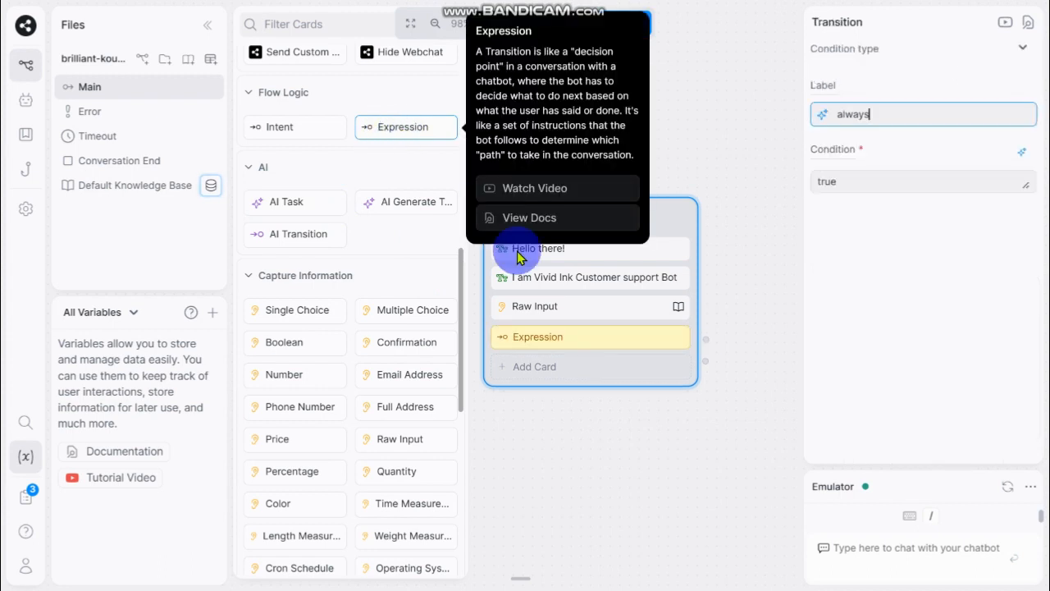
{"action": "left_click", "coordinate": [882, 122]}
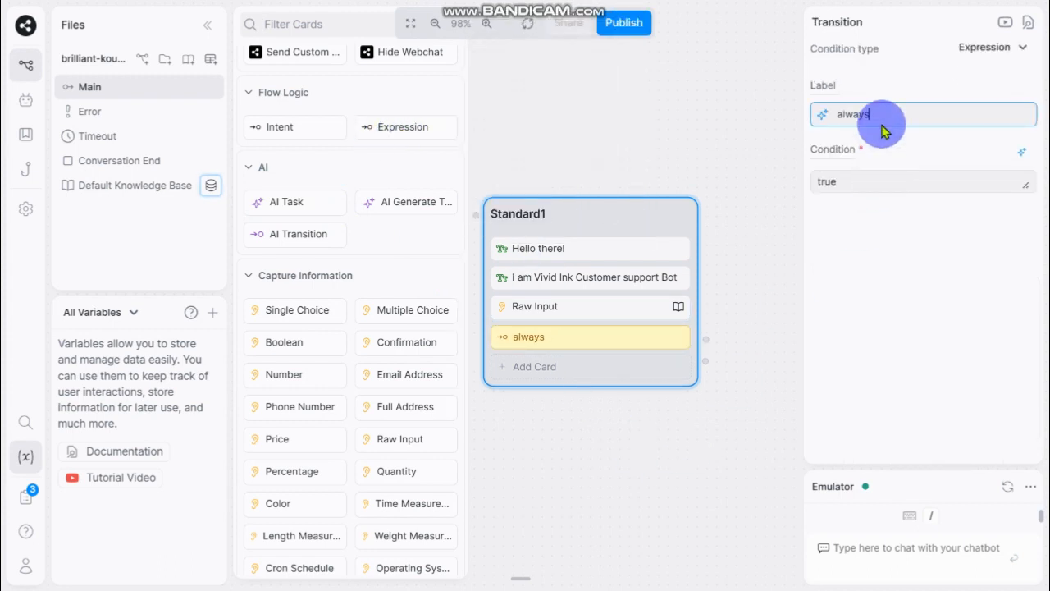
{"action": "key", "text": "BackSpace"}
{"action": "key", "text": "BackSpace"}
{"action": "key", "text": "BackSpace"}
{"action": "key", "text": "BackSpace"}
{"action": "key", "text": "BackSpace"}
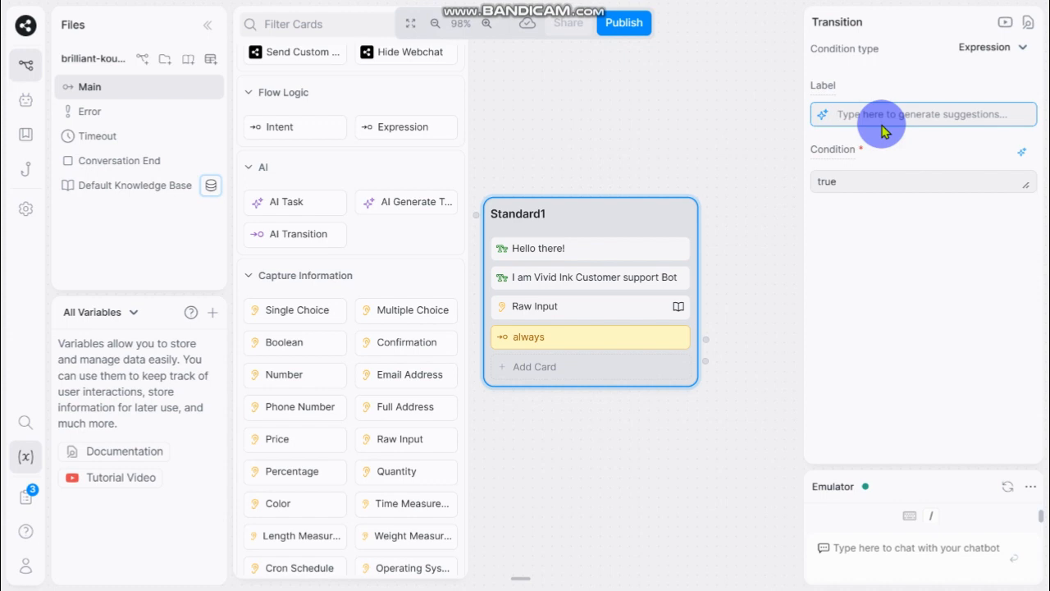
{"action": "type", "text": "tu"}
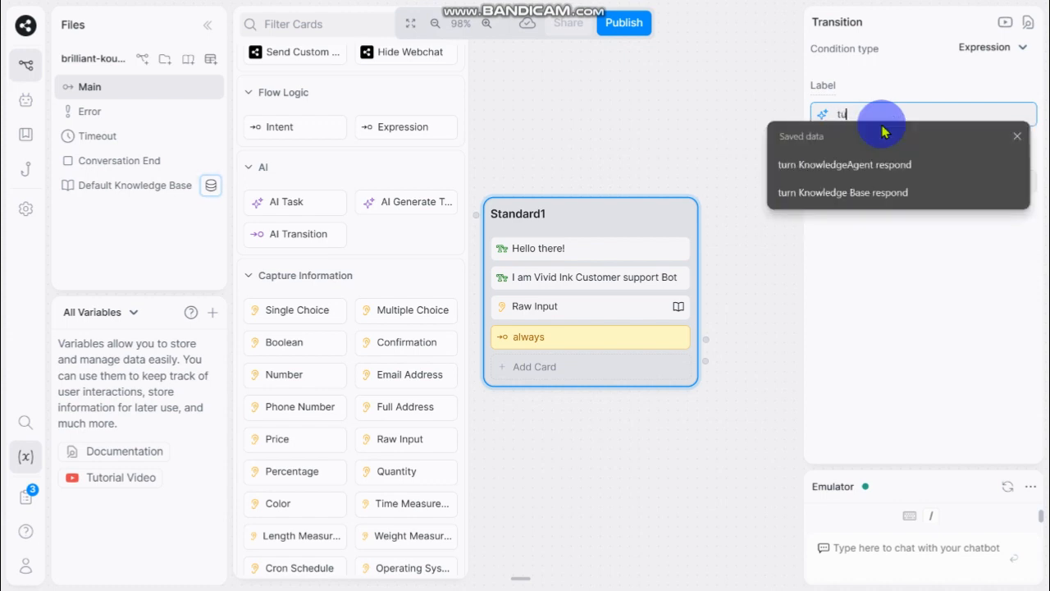
{"action": "left_click", "coordinate": [845, 165]}
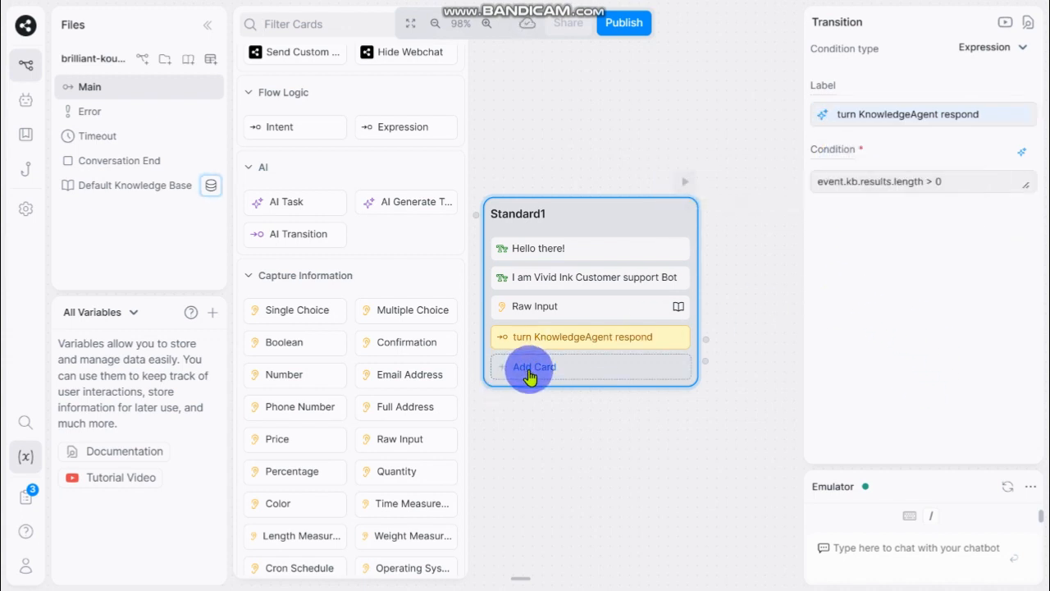
Step: Add an Expression transition card labelled "always" with condition true to Standard1
{"action": "left_click", "coordinate": [397, 138]}
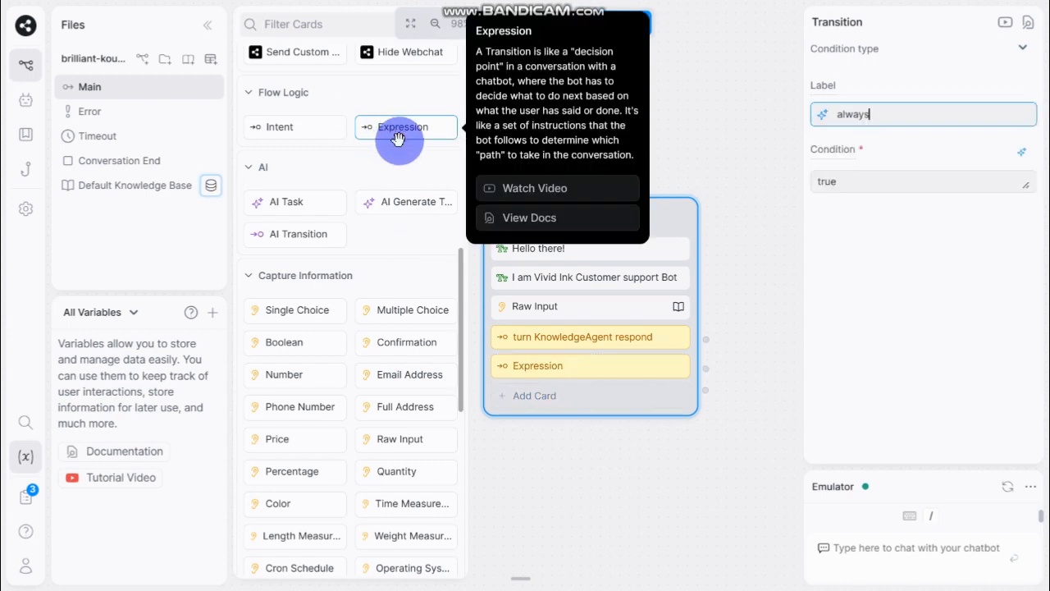
{"action": "left_click_drag", "start_coordinate": [755, 401], "coordinate": [610, 354]}
{"action": "left_click", "coordinate": [755, 357]}
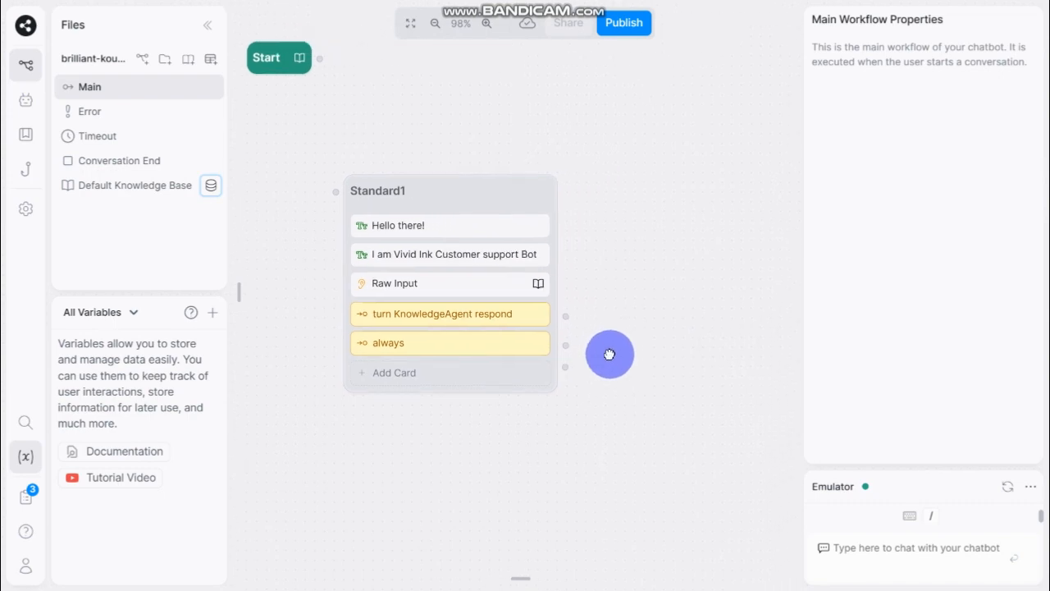
{"action": "left_click_drag", "start_coordinate": [694, 340], "coordinate": [746, 377]}
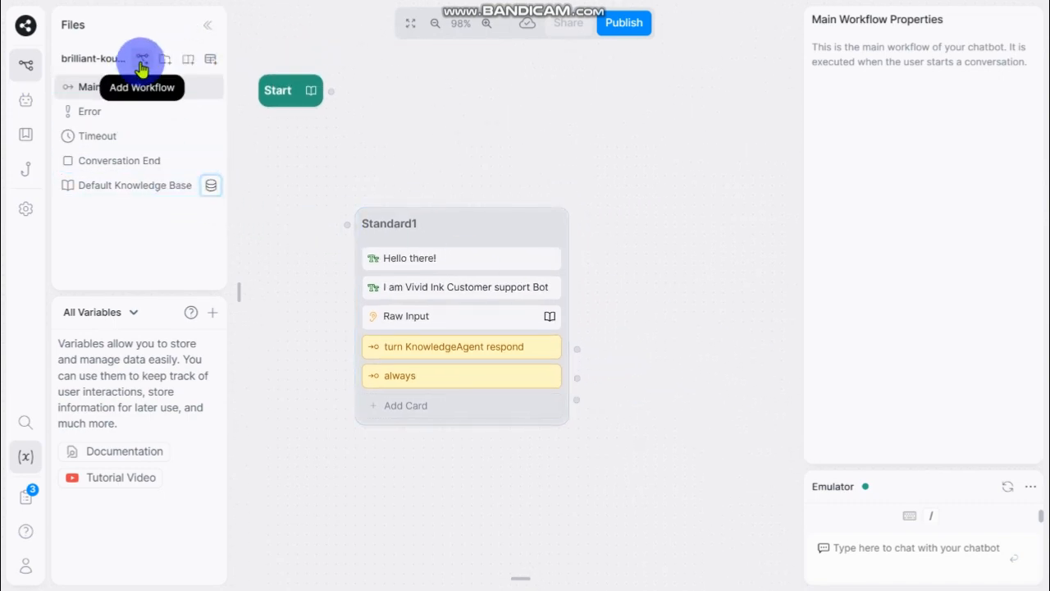
{"action": "left_click", "coordinate": [208, 26]}
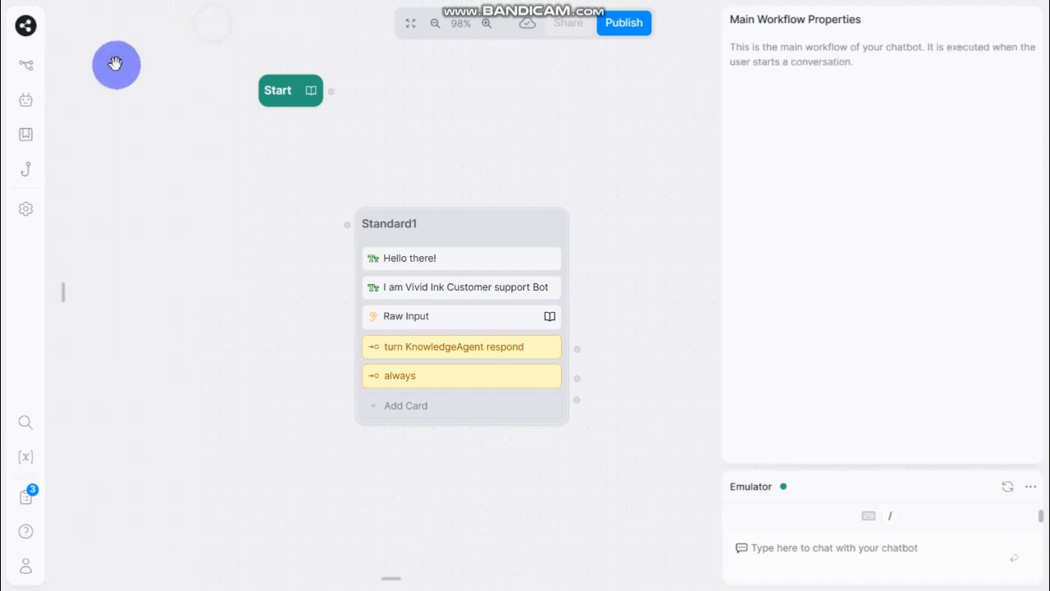
{"action": "left_click", "coordinate": [27, 73]}
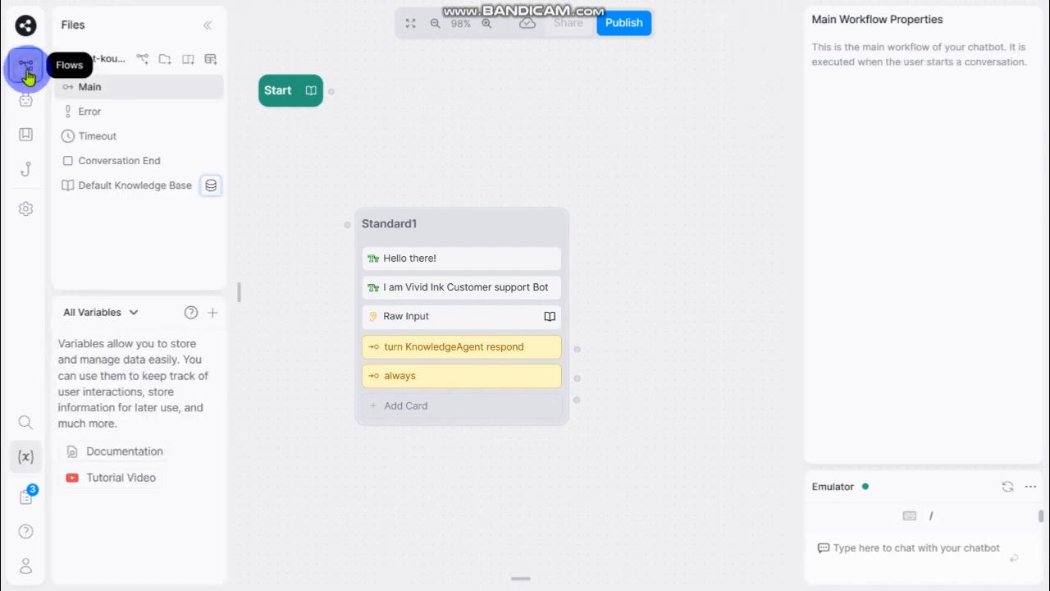
{"action": "left_click", "coordinate": [143, 185]}
{"action": "left_click", "coordinate": [283, 310]}
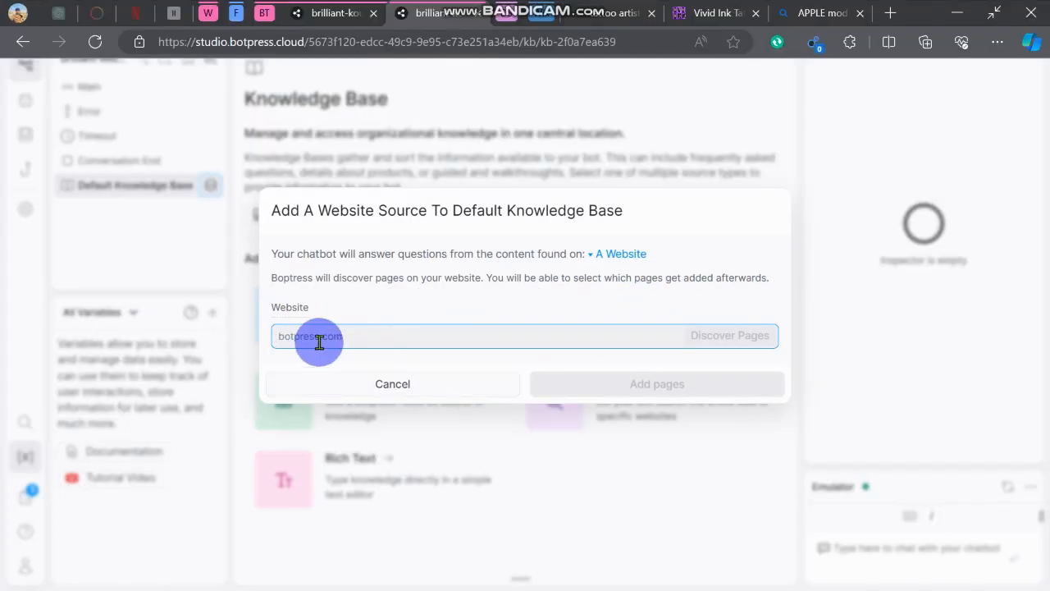
{"action": "type", "text": "https://vividinktattoos.co.uk/"}
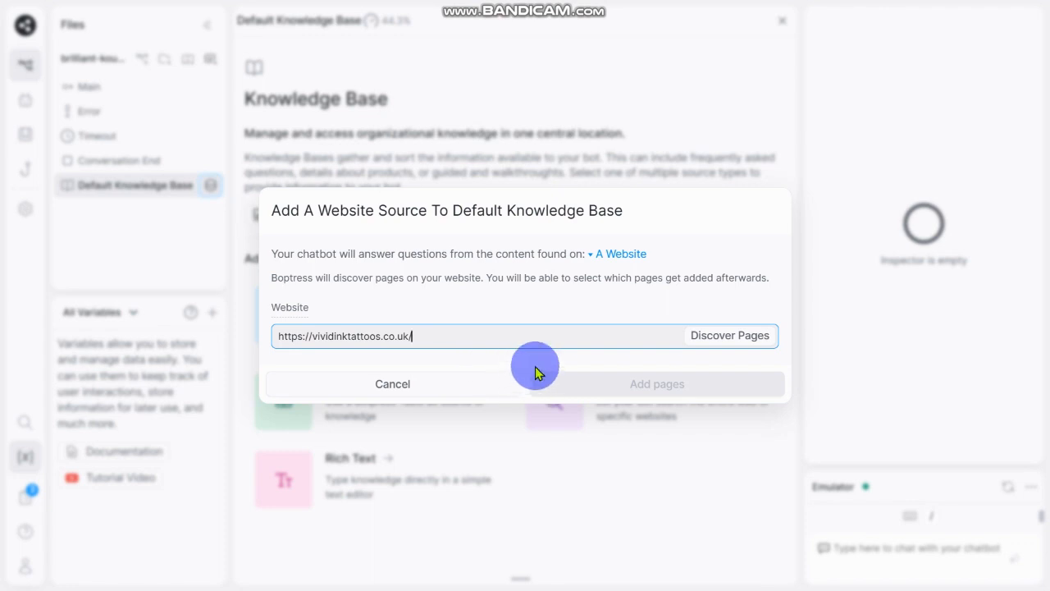
{"action": "left_click", "coordinate": [731, 338]}
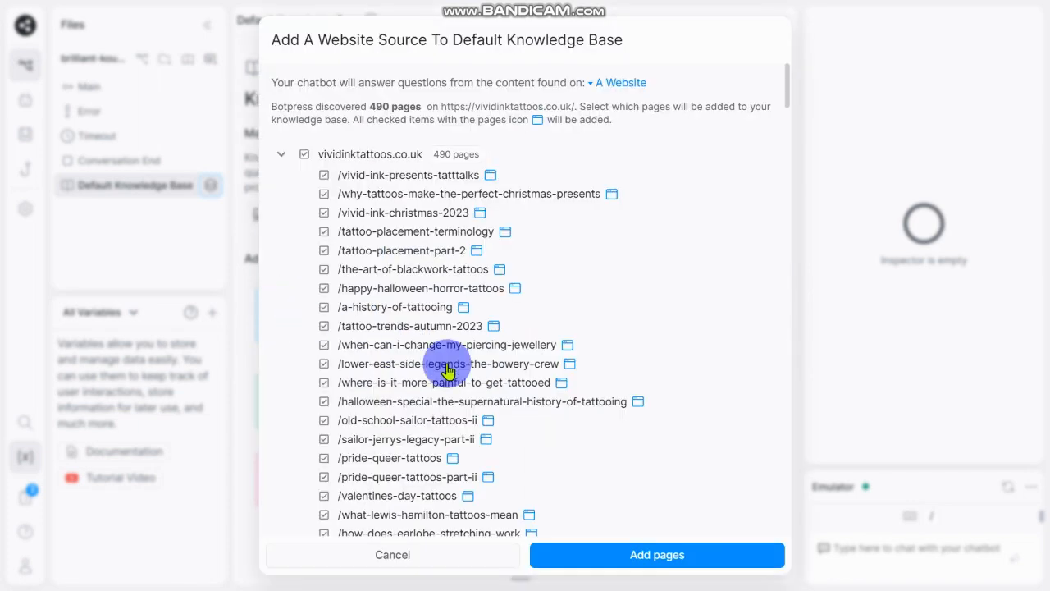
{"action": "scroll", "coordinate": [649, 383], "scroll_direction": "down", "scroll_amount": 7}
{"action": "scroll", "coordinate": [649, 382], "scroll_direction": "down", "scroll_amount": 15}
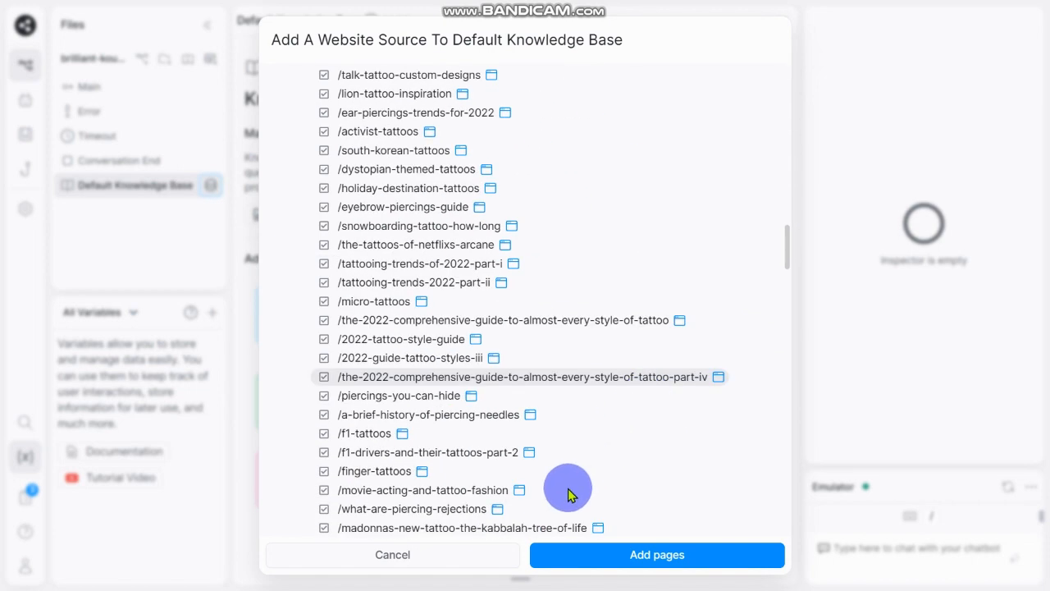
{"action": "left_click", "coordinate": [654, 557]}
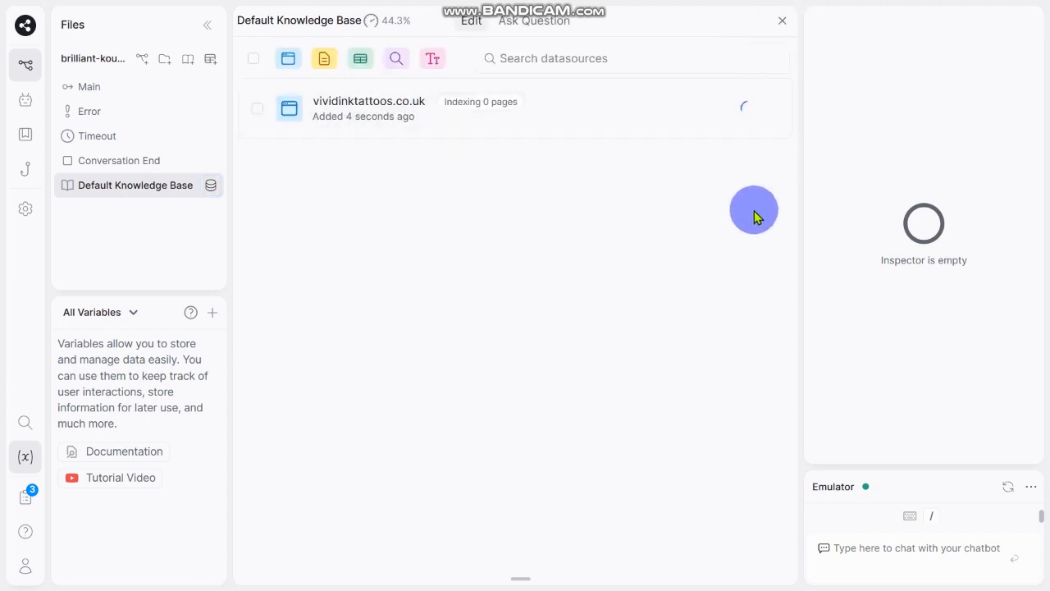
{"action": "left_click", "coordinate": [783, 24]}
Step: Create a new standard node Standard2 and connect Standard1's always transition to it
{"action": "left_click_drag", "start_coordinate": [621, 249], "coordinate": [539, 201]}
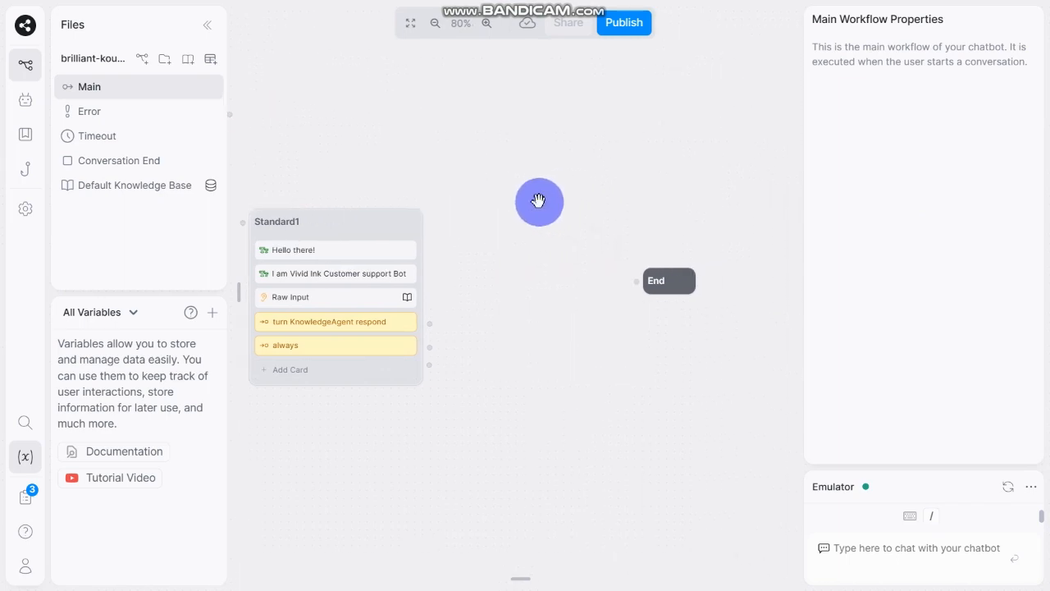
{"action": "right_click", "coordinate": [507, 238]}
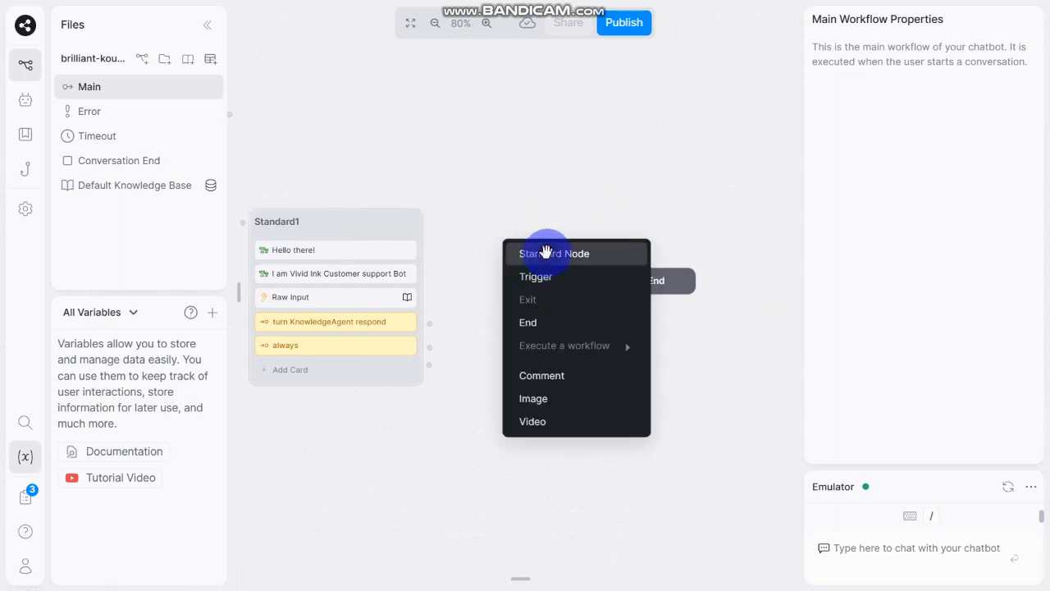
{"action": "left_click", "coordinate": [547, 252]}
{"action": "double_click", "coordinate": [597, 241]}
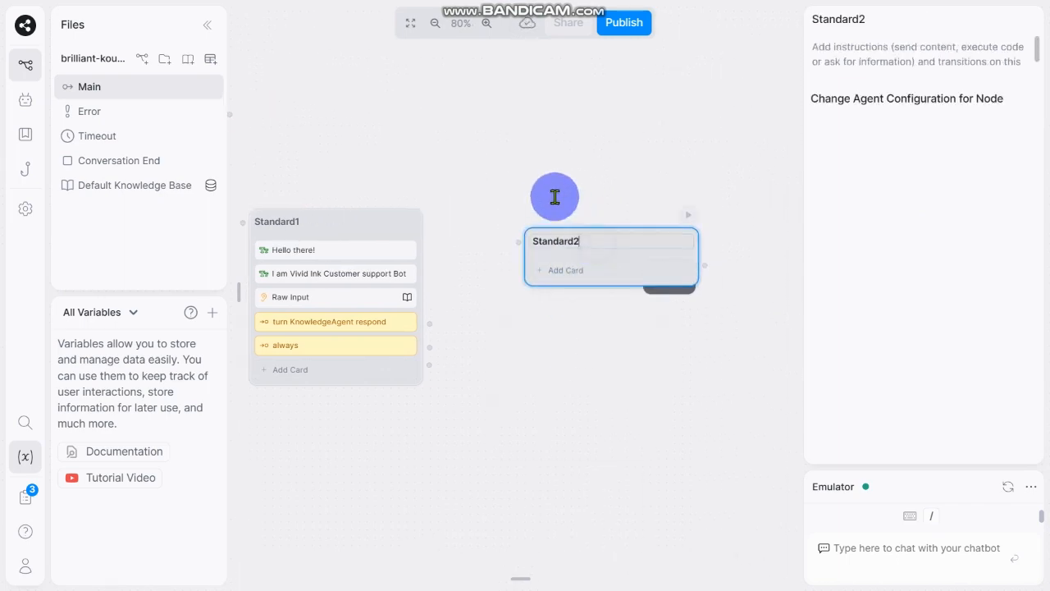
{"action": "left_click_drag", "start_coordinate": [598, 240], "coordinate": [539, 181]}
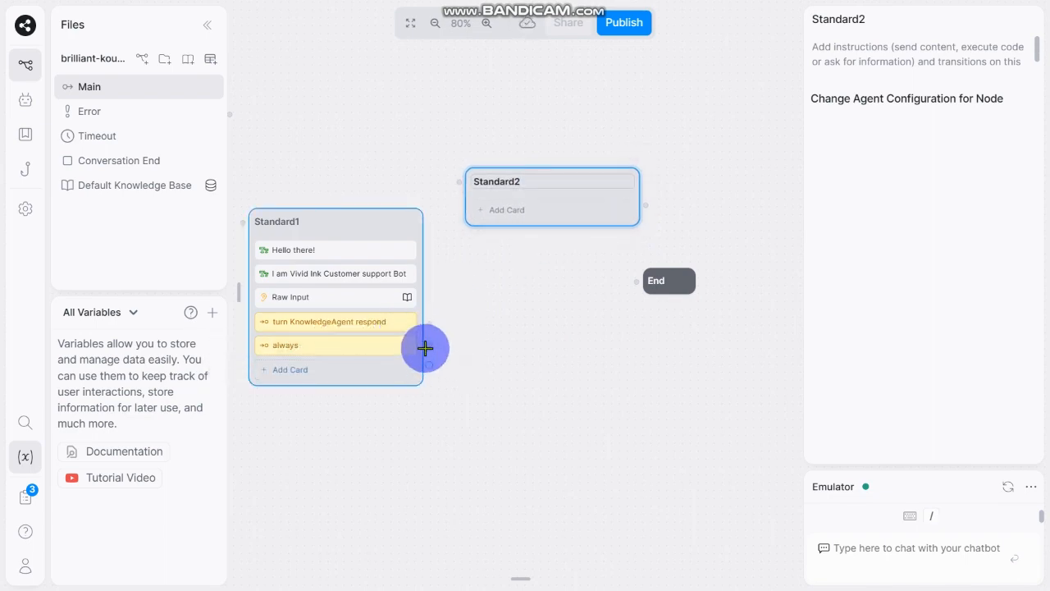
{"action": "left_click_drag", "start_coordinate": [425, 348], "coordinate": [464, 179]}
{"action": "left_click_drag", "start_coordinate": [421, 486], "coordinate": [509, 416]}
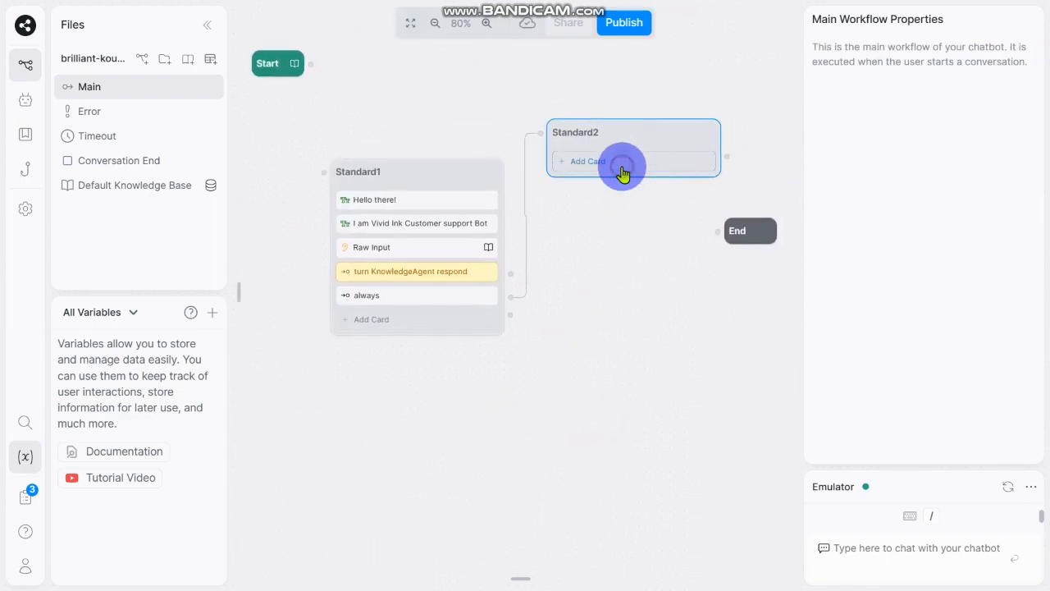
Step: Add a Text card to Standard2 with the message "i hope you got your answer"
{"action": "left_click", "coordinate": [622, 172]}
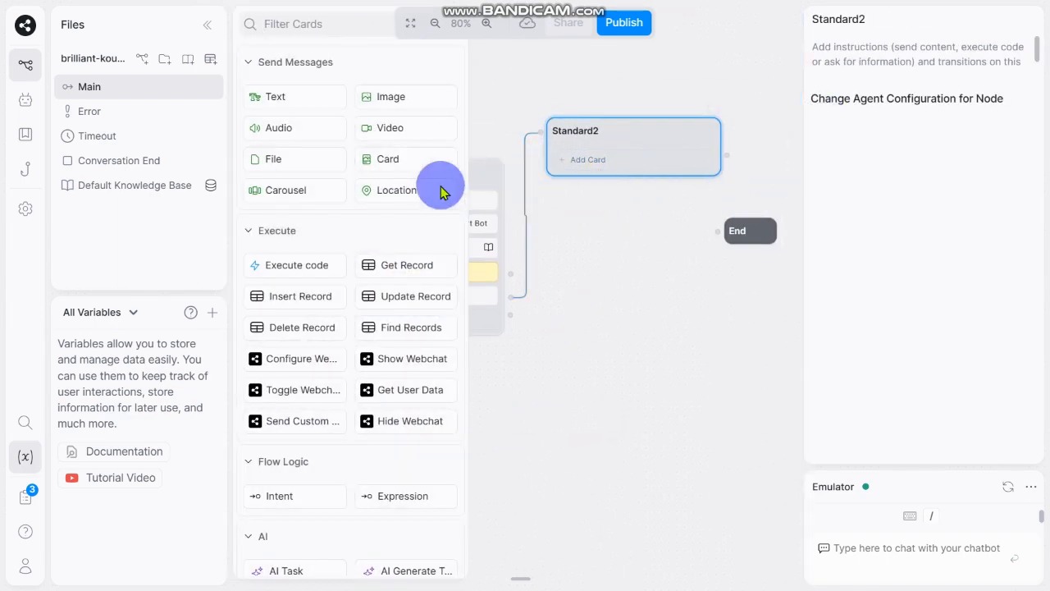
{"action": "left_click", "coordinate": [298, 100]}
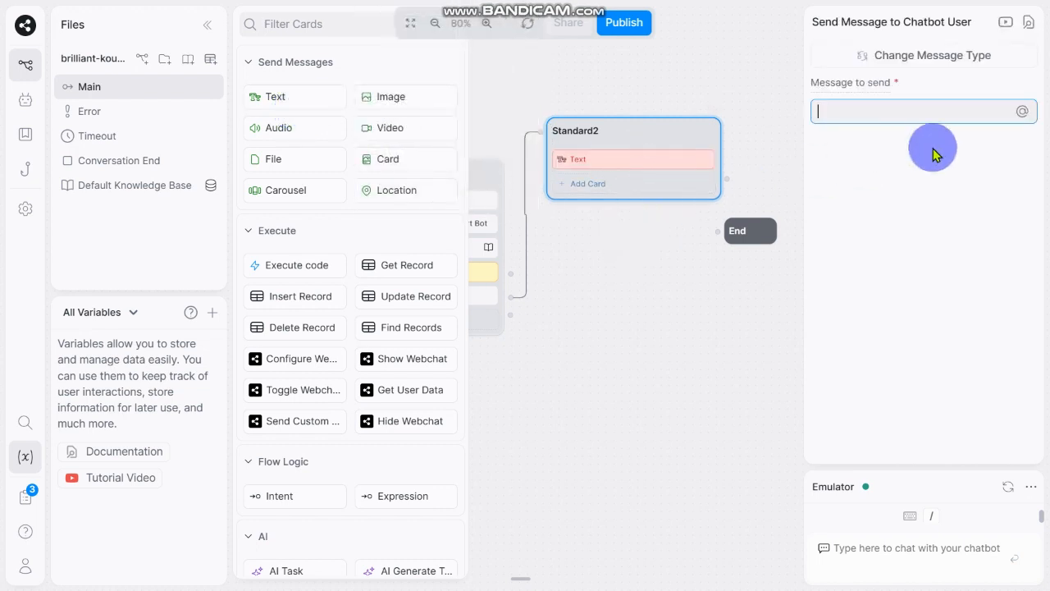
{"action": "type", "text": "i hope you got "}
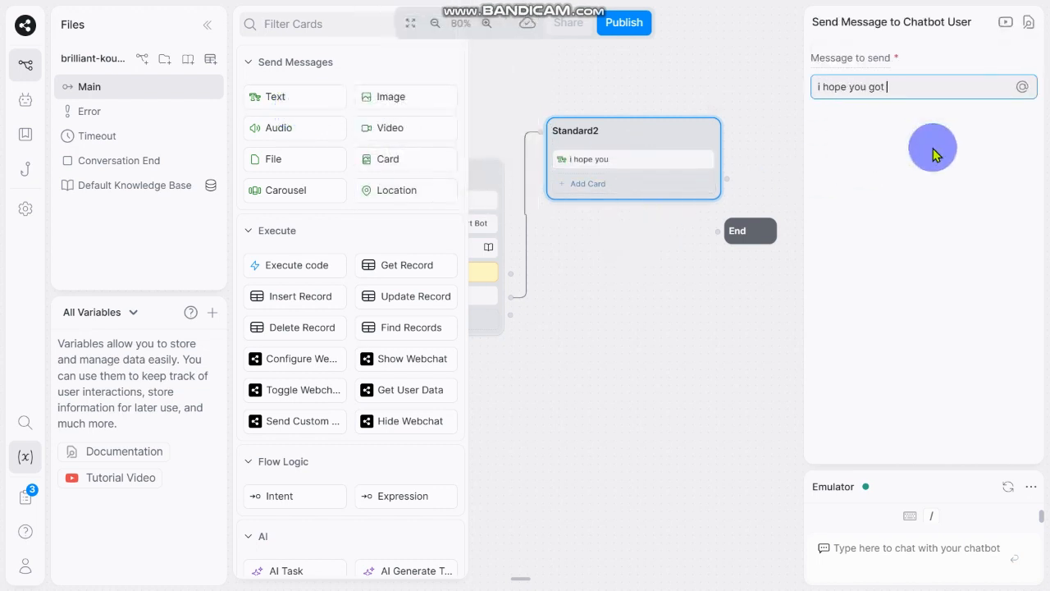
{"action": "type", "text": "your answer."}
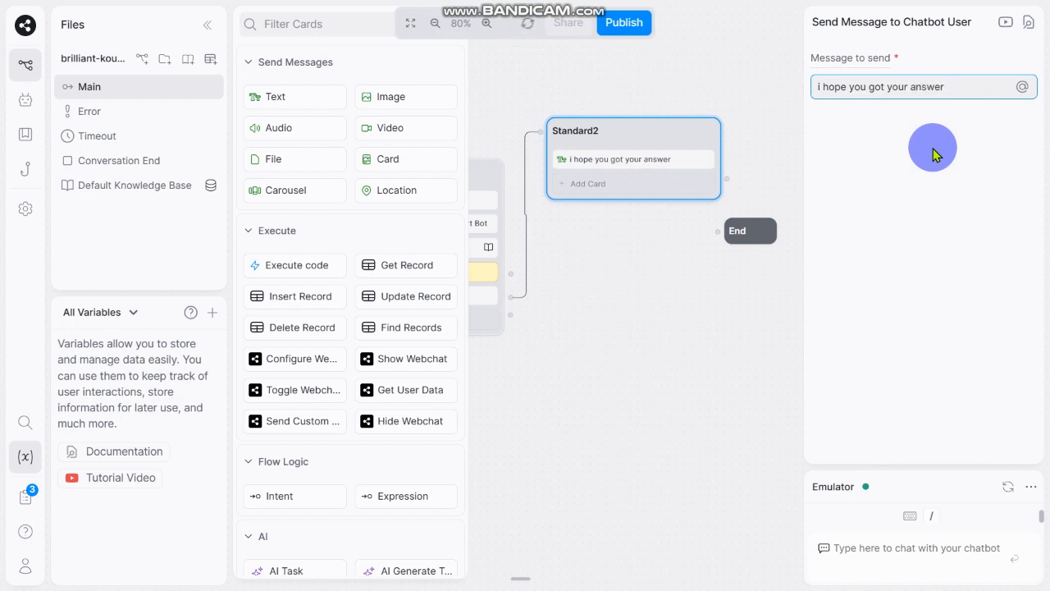
Step: Add a second Text card to Standard2 with the message "Hope to see you soon.. Good Bye"
{"action": "left_click", "coordinate": [611, 191]}
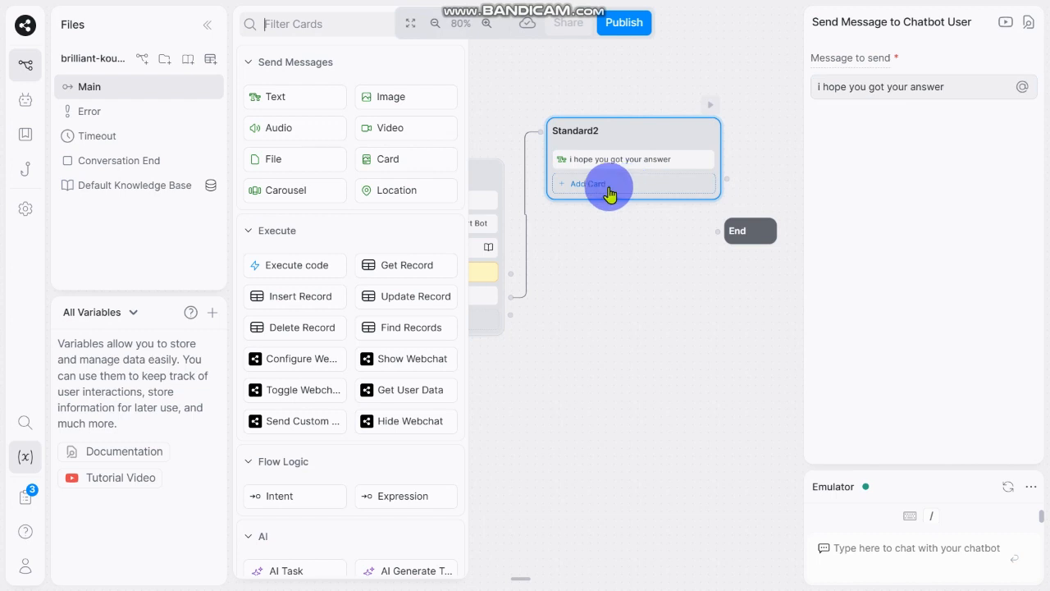
{"action": "left_click", "coordinate": [318, 102]}
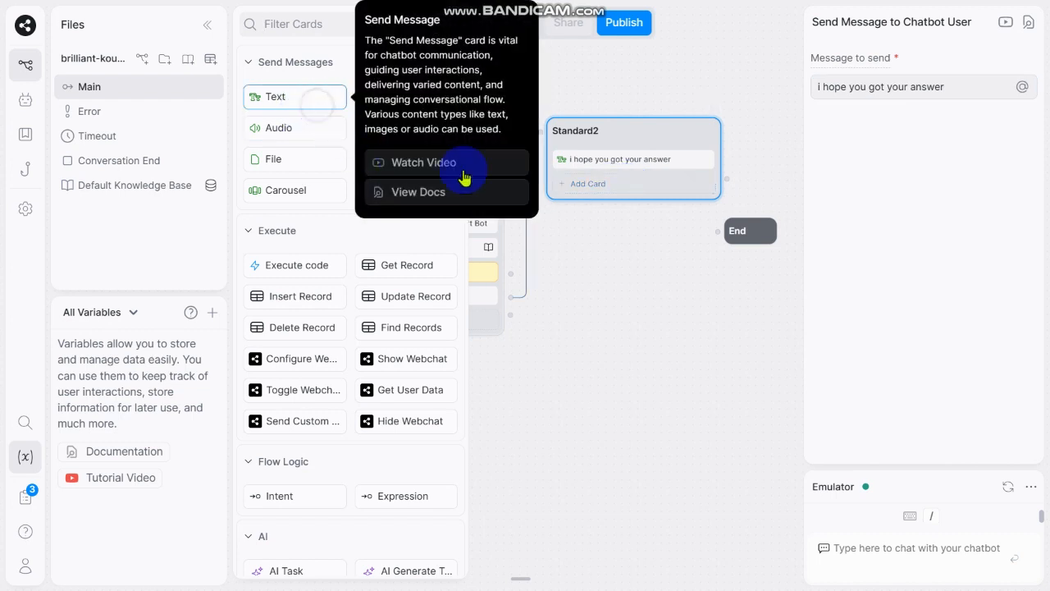
{"action": "type", "text": "Hope to see you soon.. Good Bye"}
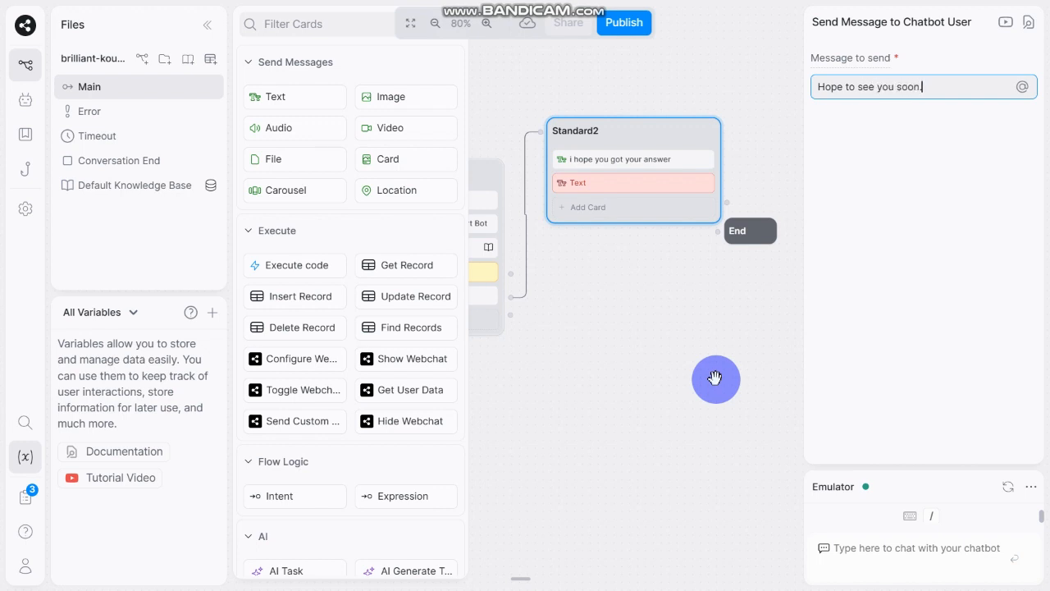
Step: Add an always Expression transition to Standard2 and connect it to the End node
{"action": "left_click", "coordinate": [574, 321]}
{"action": "left_click_drag", "start_coordinate": [541, 321], "coordinate": [475, 306]}
{"action": "left_click", "coordinate": [524, 202]}
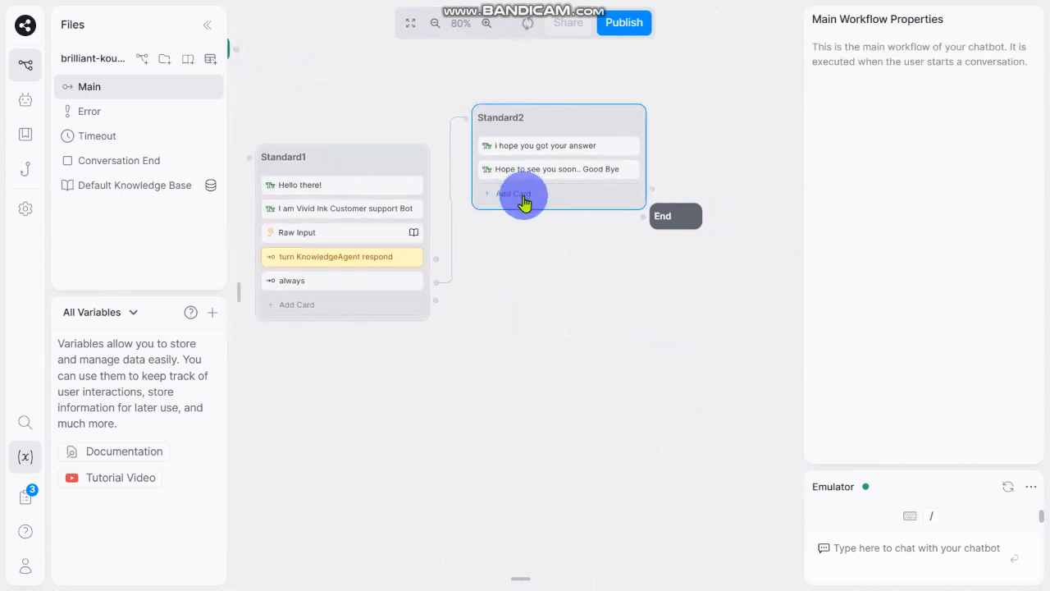
{"action": "left_click", "coordinate": [525, 201]}
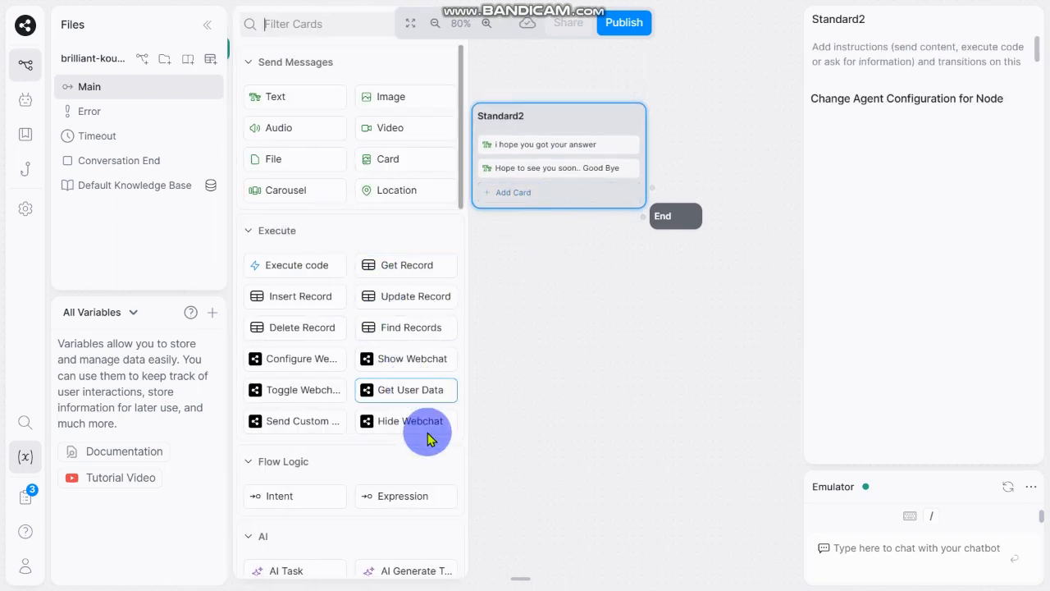
{"action": "left_click", "coordinate": [409, 498]}
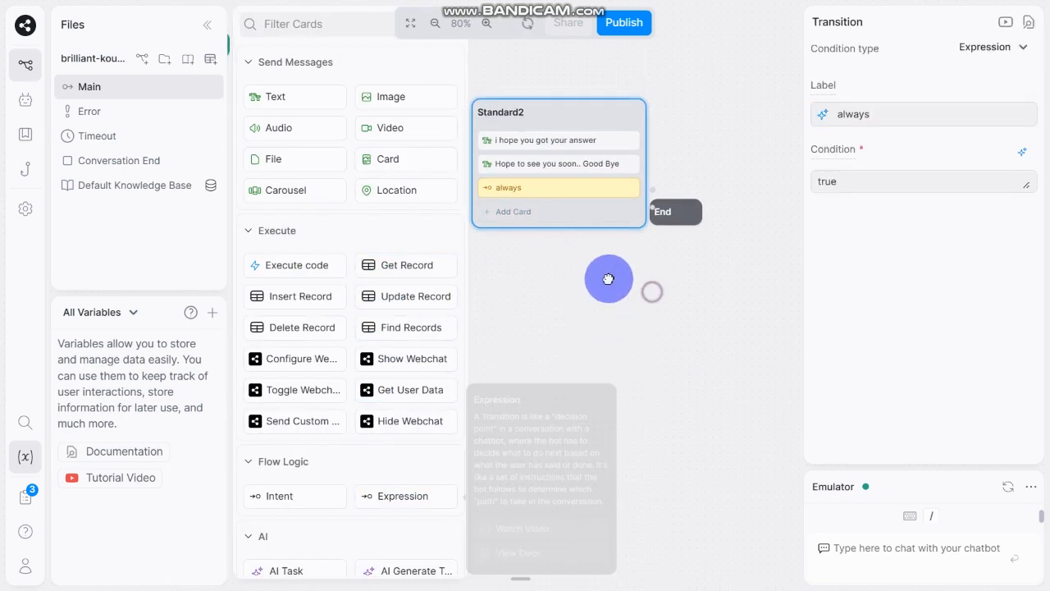
{"action": "left_click_drag", "start_coordinate": [604, 279], "coordinate": [669, 240]}
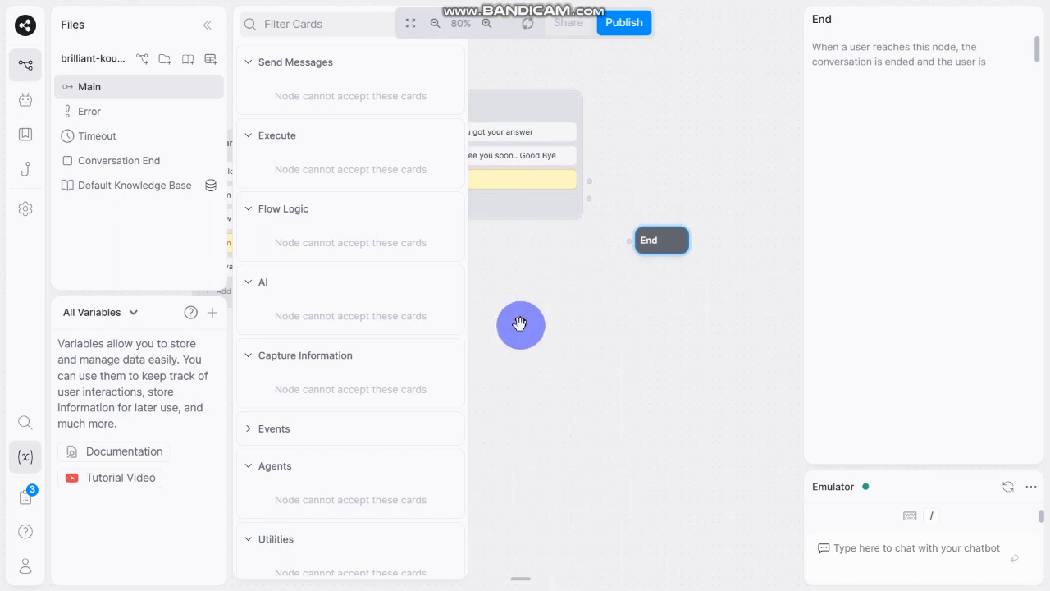
{"action": "left_click_drag", "start_coordinate": [572, 188], "coordinate": [640, 242]}
{"action": "left_click_drag", "start_coordinate": [606, 403], "coordinate": [670, 399]}
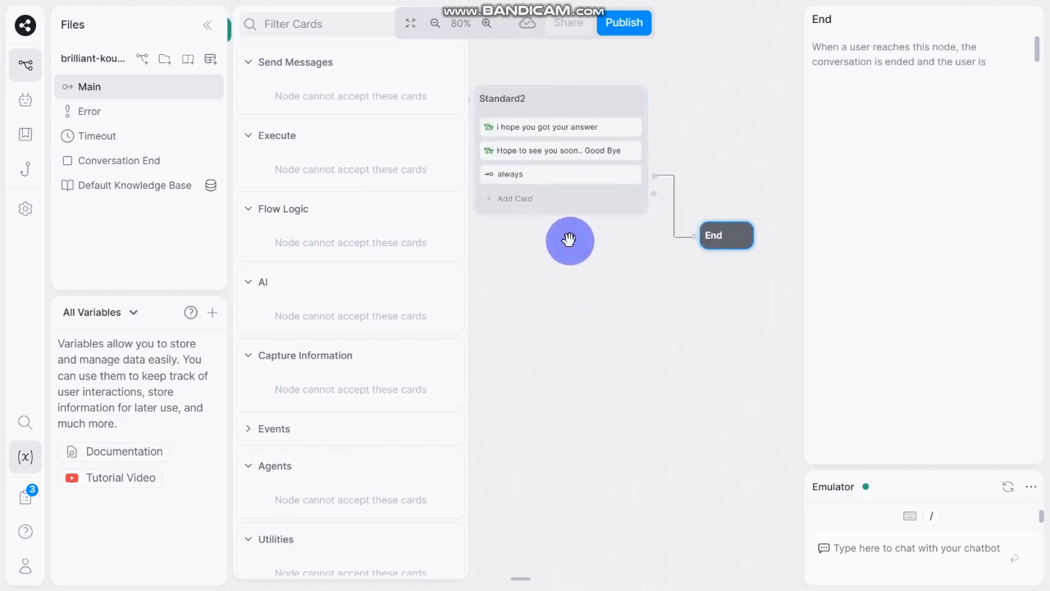
Step: Test the chatbot in the emulator by sending "hello", then reset the emulator conversation
{"action": "scroll", "coordinate": [570, 275], "scroll_direction": "down", "scroll_amount": 5}
{"action": "left_click_drag", "start_coordinate": [539, 335], "coordinate": [640, 340]}
{"action": "left_click", "coordinate": [607, 279]}
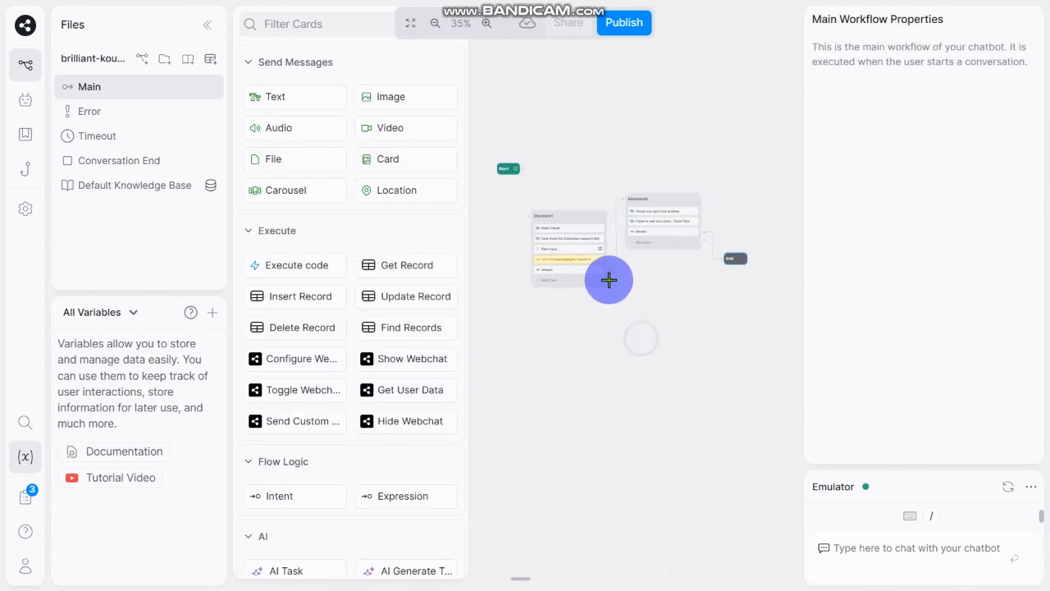
{"action": "left_click", "coordinate": [208, 35]}
{"action": "left_click_drag", "start_coordinate": [473, 314], "coordinate": [299, 310]}
{"action": "scroll", "coordinate": [516, 328], "scroll_direction": "up", "scroll_amount": 1}
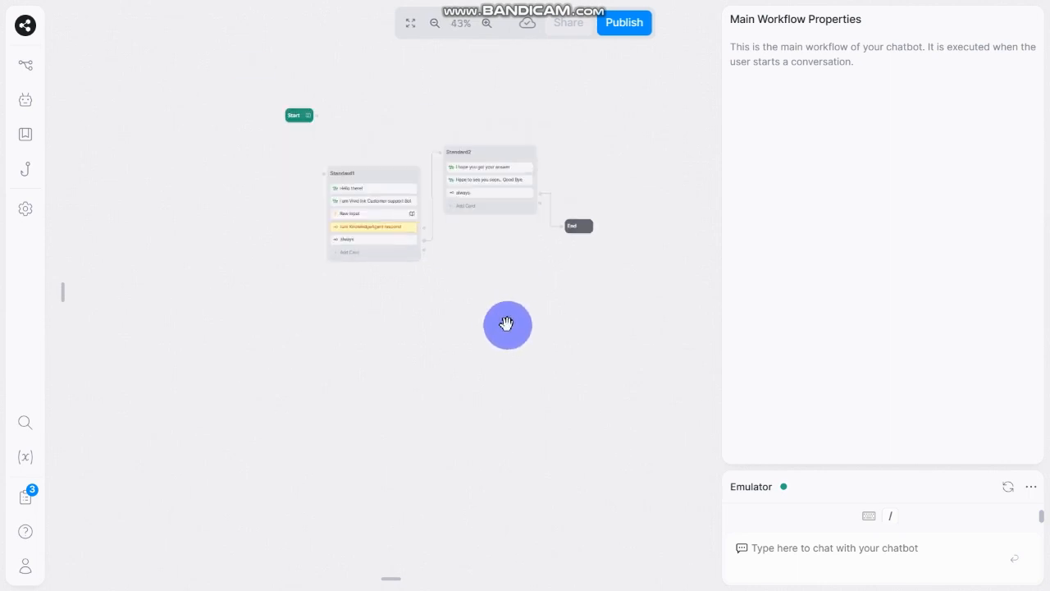
{"action": "left_click_drag", "start_coordinate": [504, 359], "coordinate": [495, 396]}
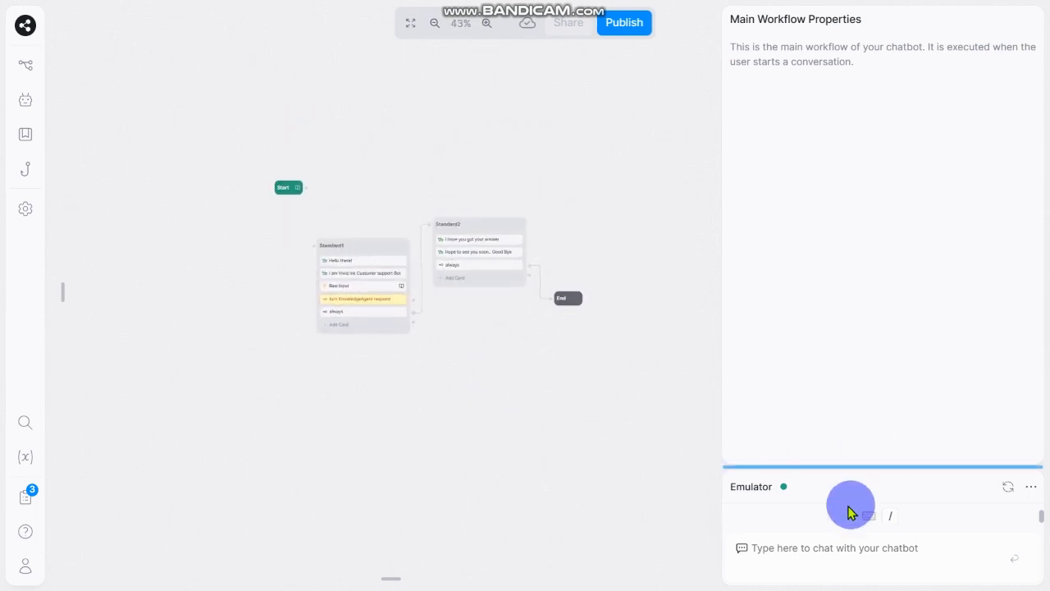
{"action": "left_click", "coordinate": [803, 553]}
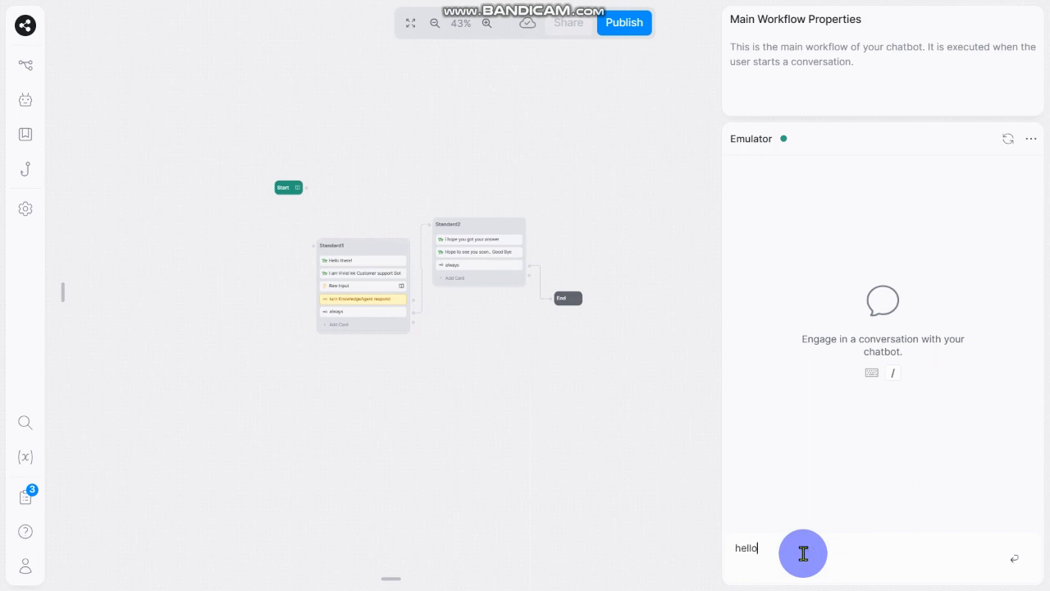
{"action": "key", "text": "Return"}
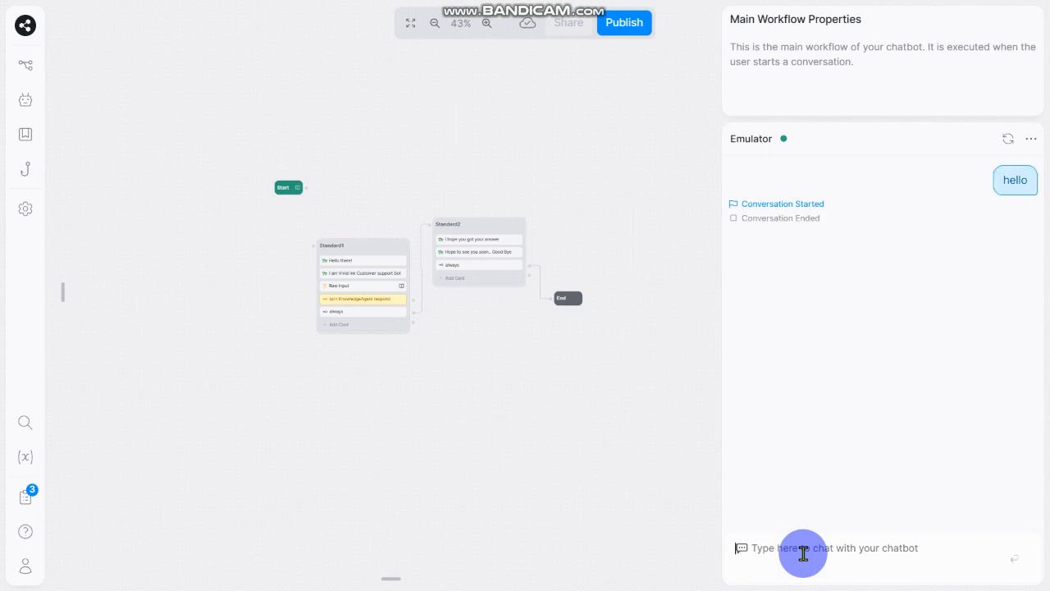
{"action": "left_click", "coordinate": [1008, 139]}
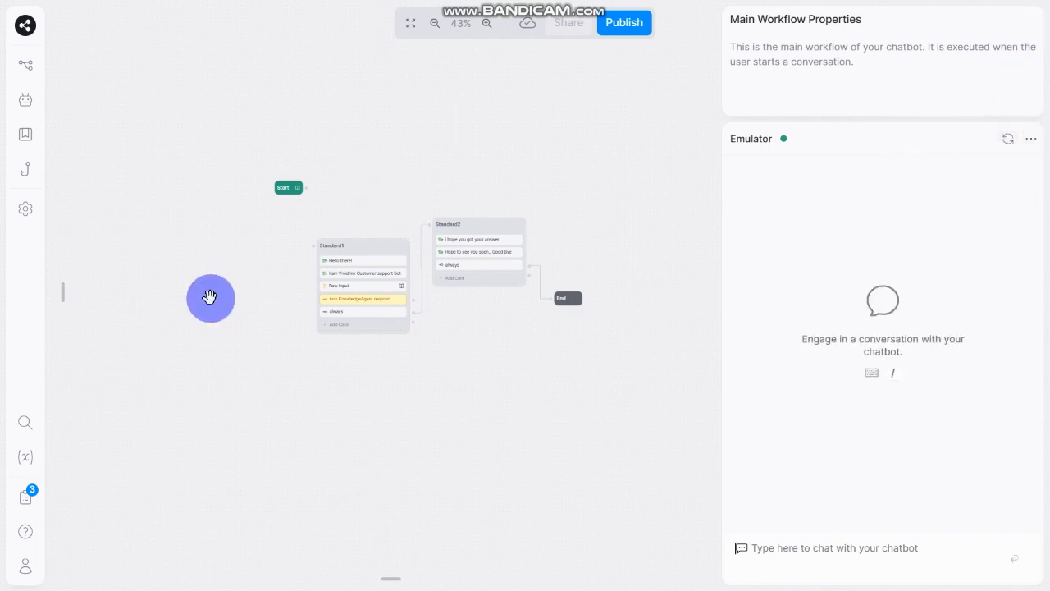
Step: Connect the Start node to the Standard1 node
{"action": "scroll", "coordinate": [279, 222], "scroll_direction": "up", "scroll_amount": 6}
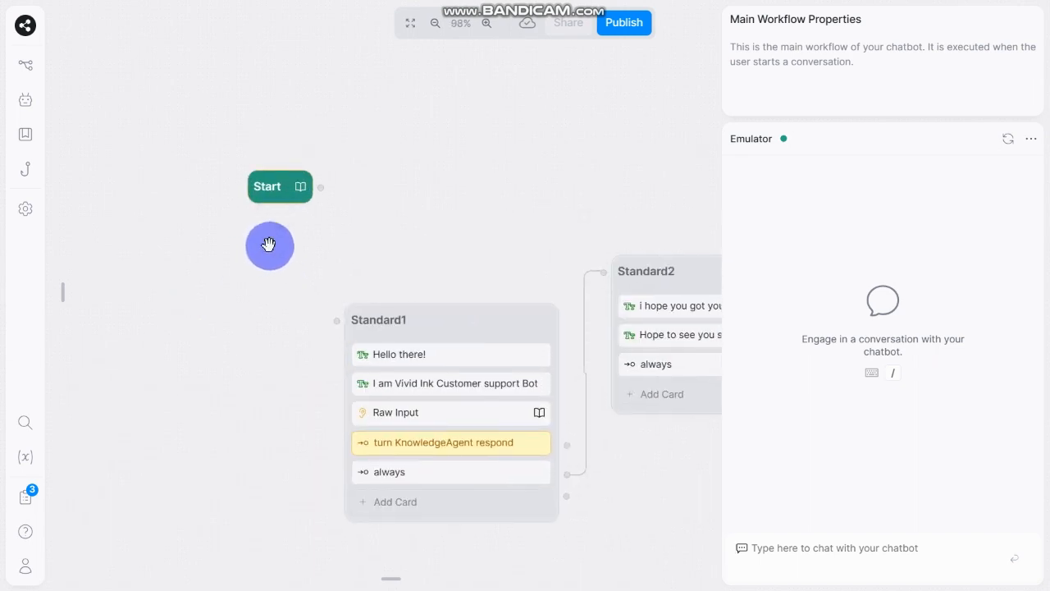
{"action": "left_click_drag", "start_coordinate": [318, 187], "coordinate": [340, 321]}
{"action": "left_click", "coordinate": [462, 199]}
{"action": "left_click_drag", "start_coordinate": [419, 184], "coordinate": [356, 149]}
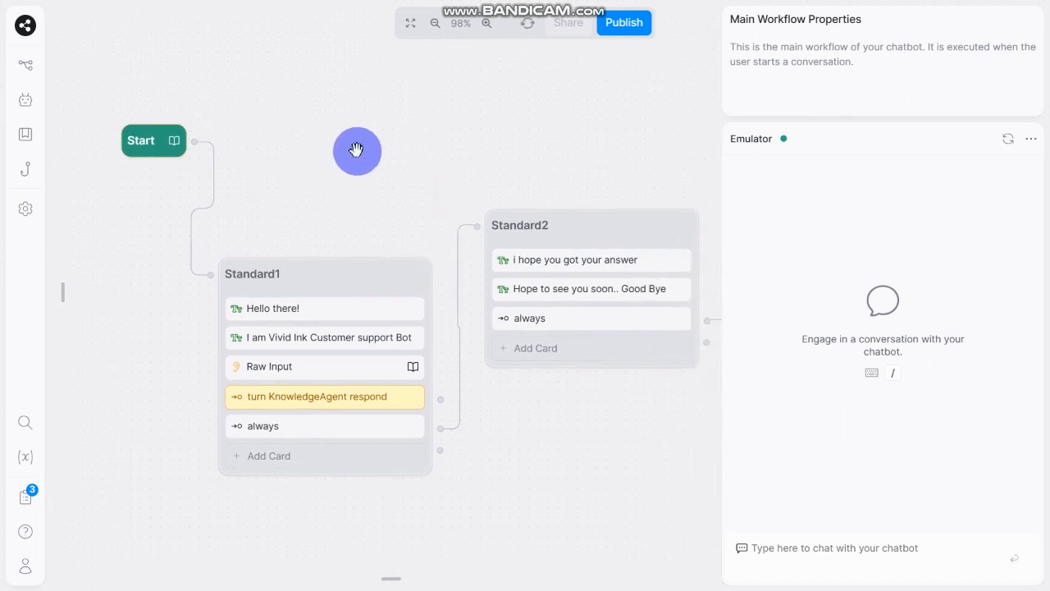
Step: Start a new emulator conversation by sending "hello" to the chatbot
{"action": "scroll", "coordinate": [356, 149], "scroll_direction": "down", "scroll_amount": 4}
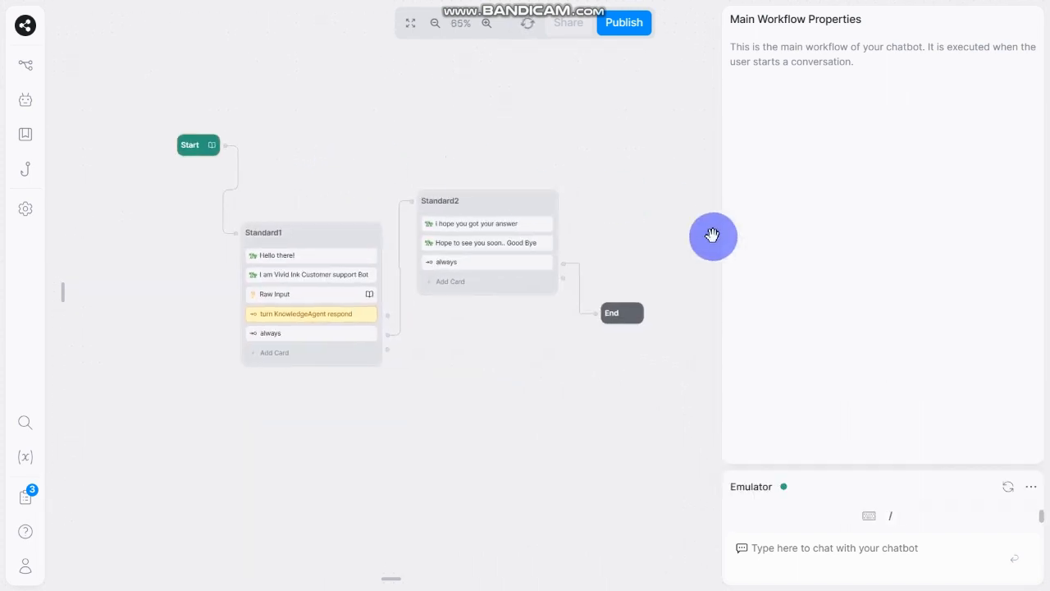
{"action": "left_click", "coordinate": [783, 547]}
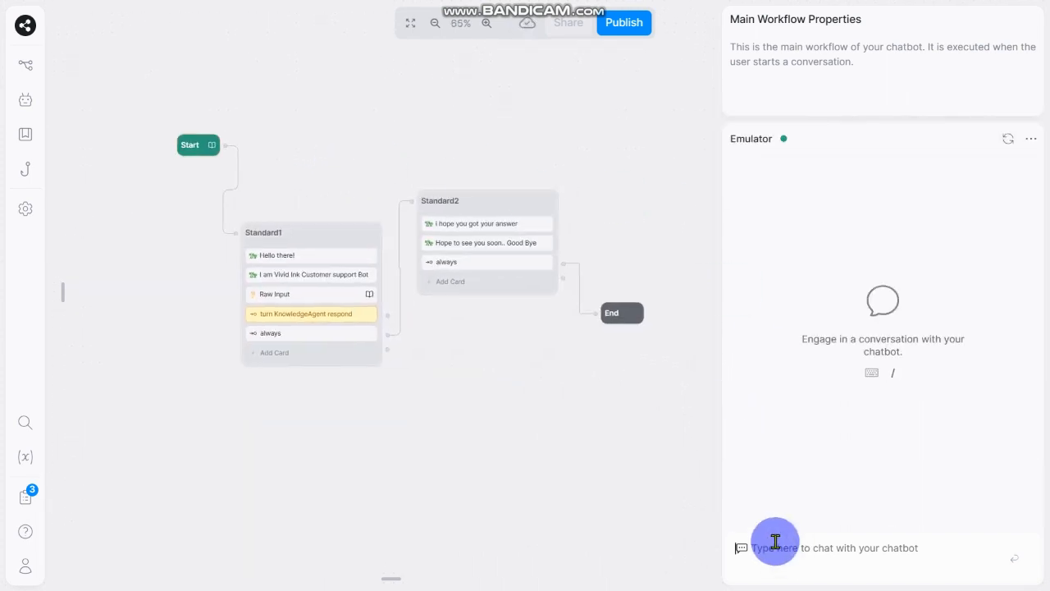
{"action": "type", "text": "hello"}
{"action": "key", "text": "Return"}
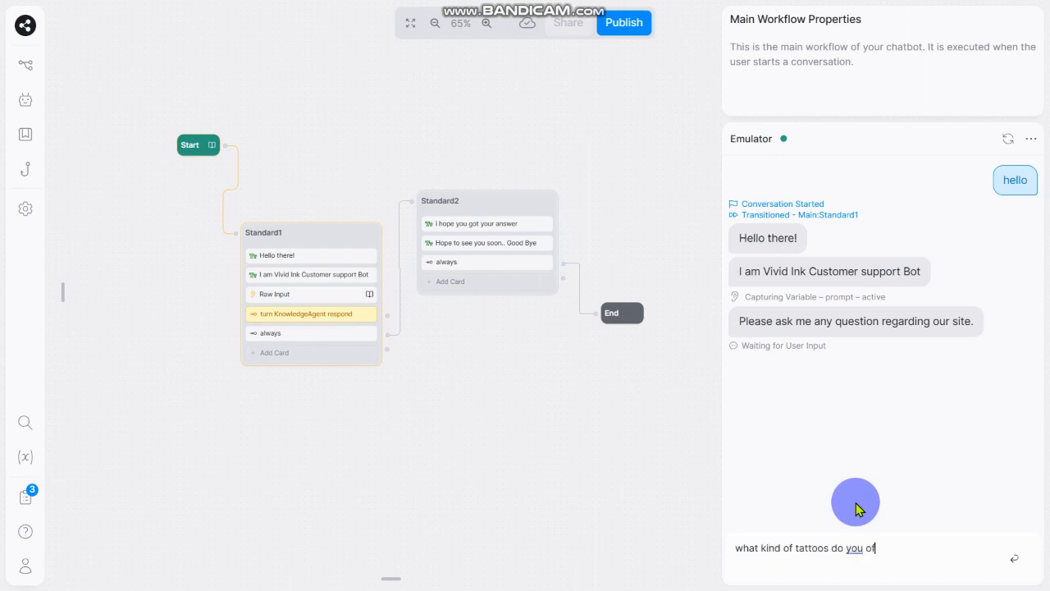
Step: Ask the chatbot "what kind of tattoos do you offer" and read through its full reply in the emulator
{"action": "type", "text": "fer"}
{"action": "key", "text": "Return"}
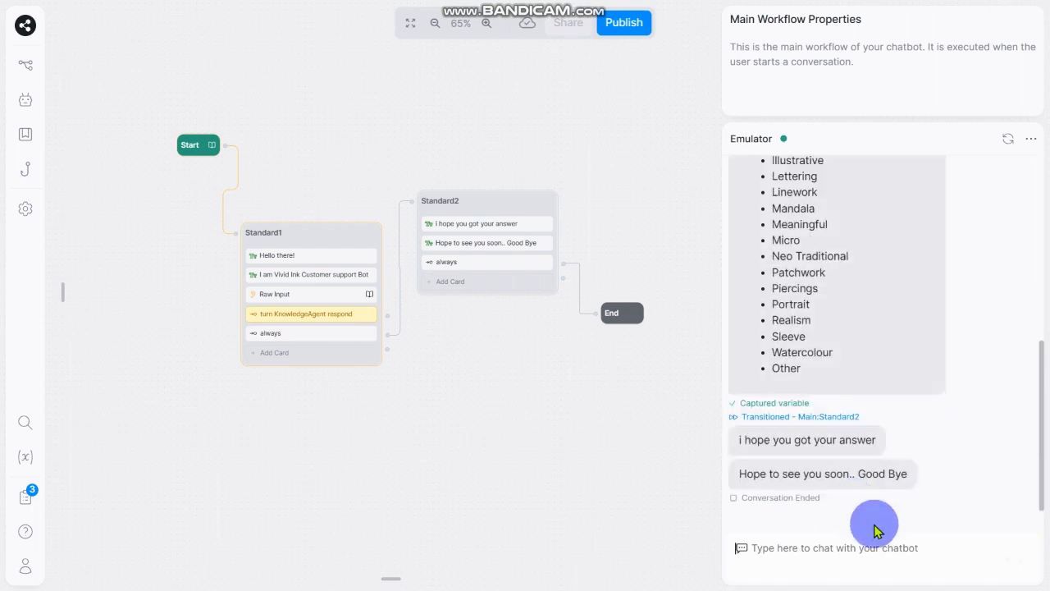
{"action": "scroll", "coordinate": [900, 438], "scroll_direction": "up", "scroll_amount": 5}
{"action": "scroll", "coordinate": [853, 311], "scroll_direction": "down", "scroll_amount": 1}
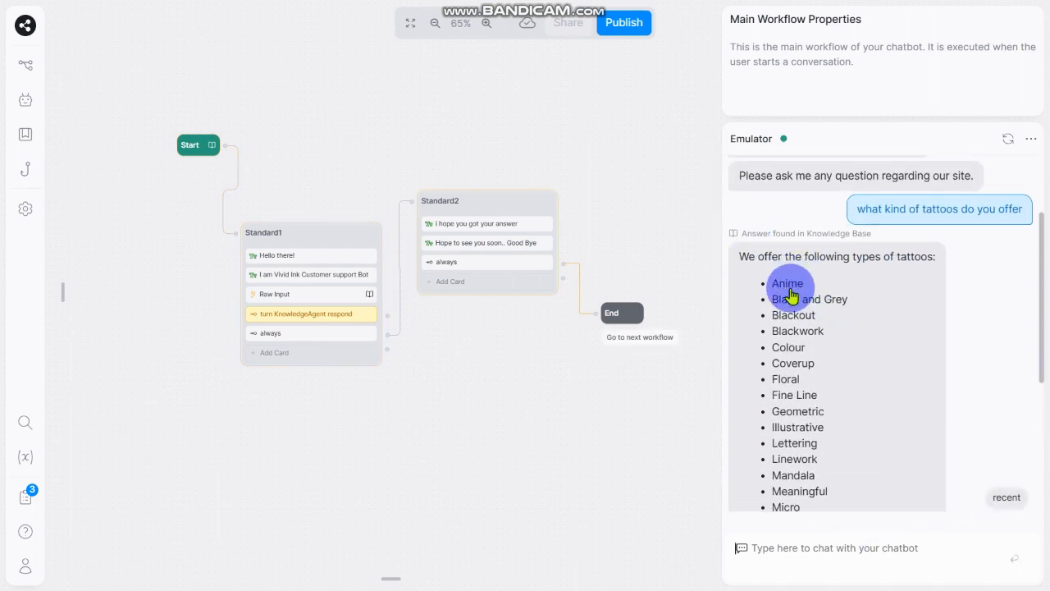
{"action": "scroll", "coordinate": [794, 390], "scroll_direction": "down", "scroll_amount": 3}
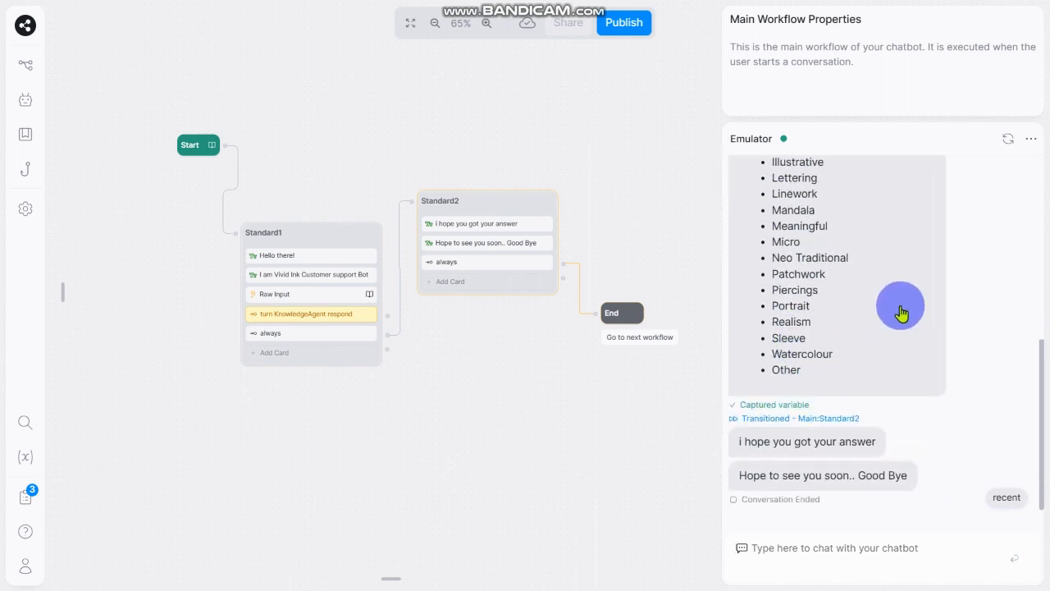